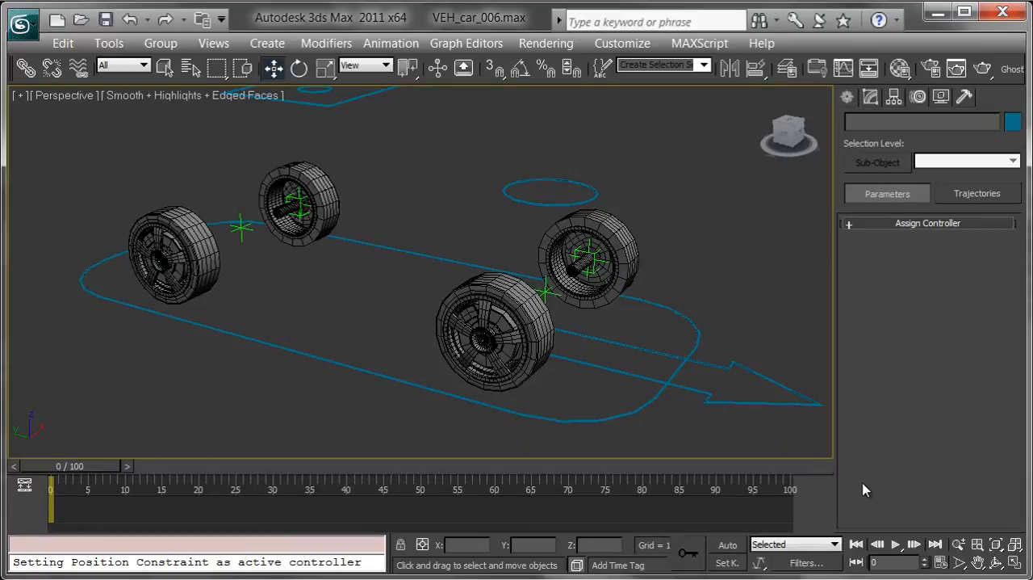
Draw a rectangle spline about 31 by 29 units on the ground between the two front wheels
click(847, 96)
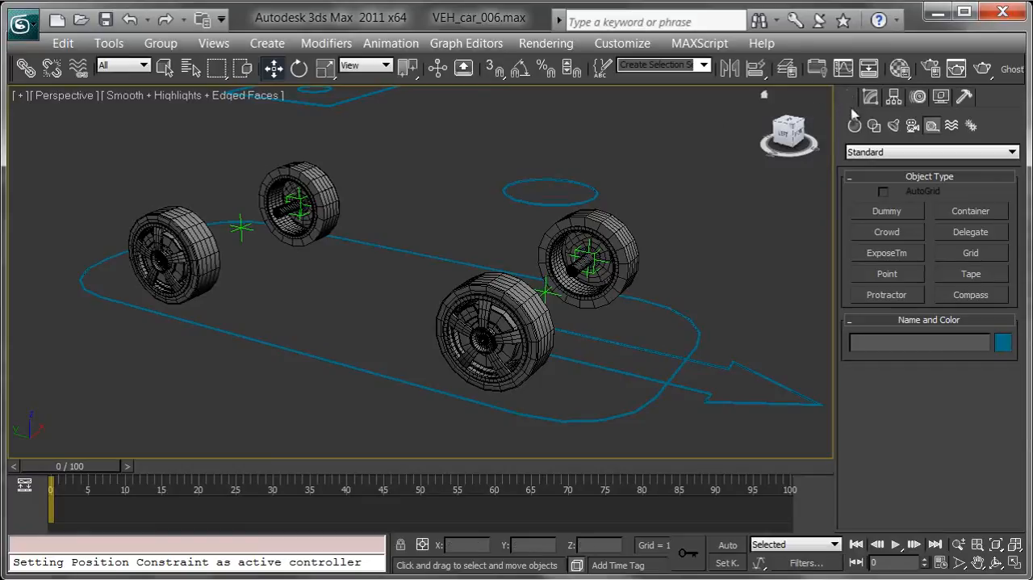
click(874, 126)
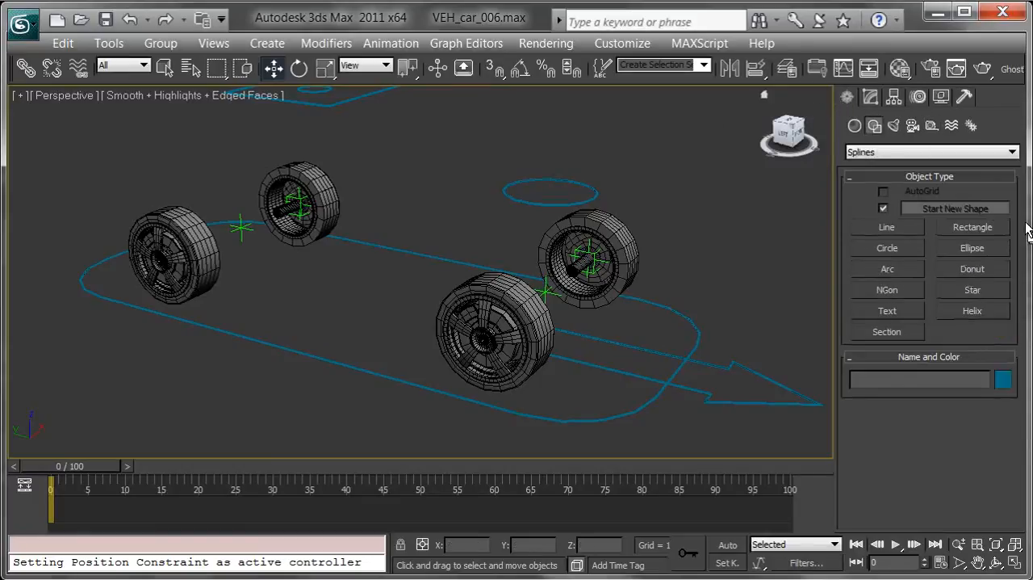
click(987, 230)
alt+middle_drag(595, 356, 554, 408)
mouse_move(410, 273)
mouse_down()
mouse_move(392, 308)
mouse_move(400, 327)
mouse_up()
mouse_move(485, 355)
alt+middle_down()
mouse_move(395, 336)
mouse_move(477, 301)
mouse_move(471, 320)
alt+middle_up()
scroll(476, 307, up, 3)
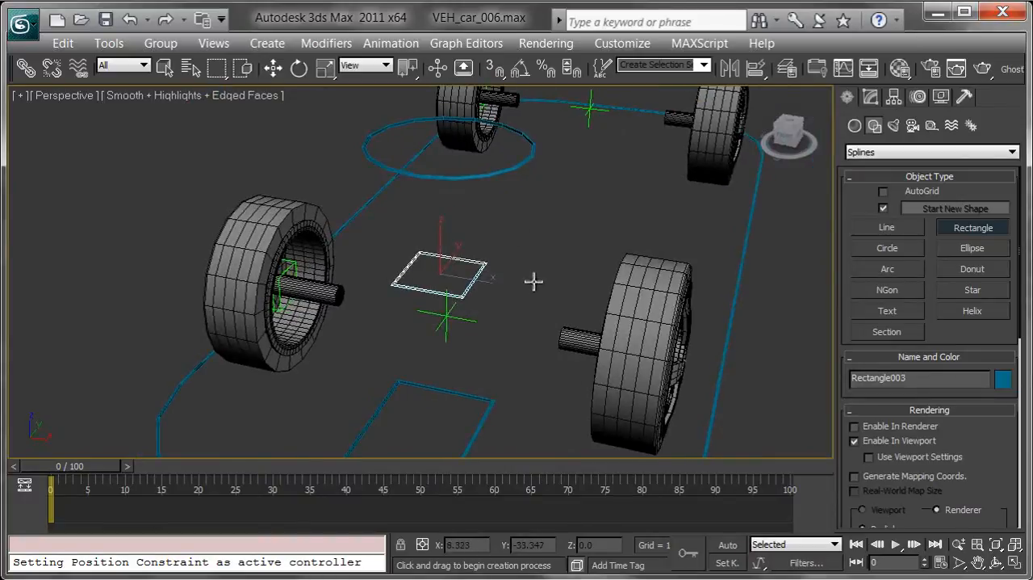
key(w)
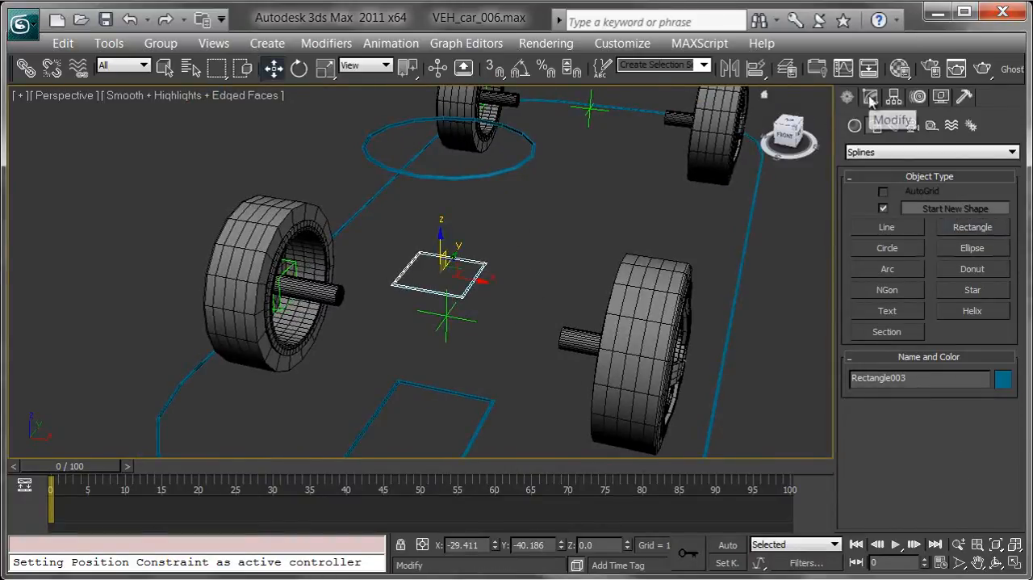
click(870, 98)
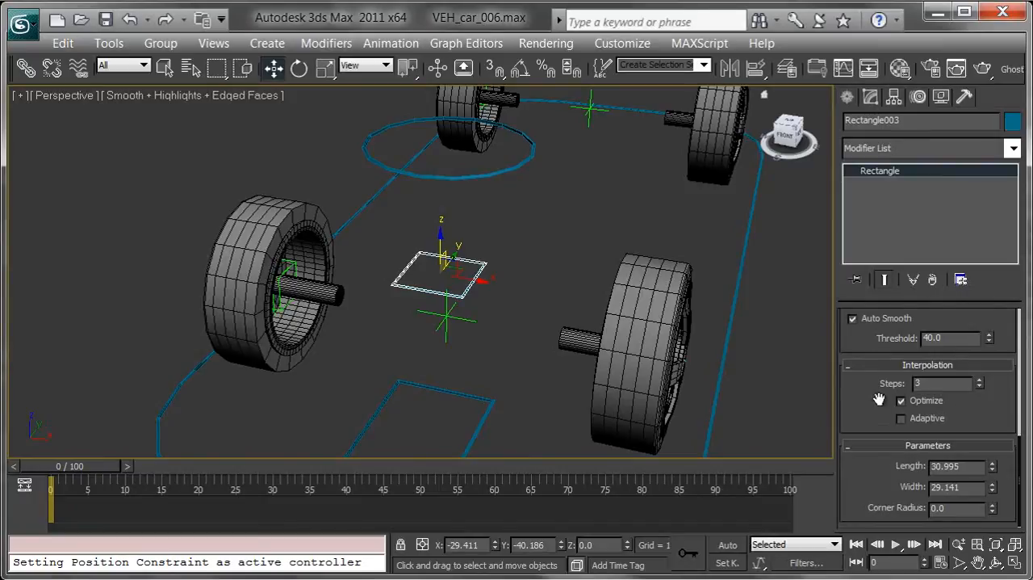
Align the new rectangle to the front right wheel and set its Z position to 0
alt+middle_drag(470, 285, 389, 263)
middle_drag(389, 263, 409, 293)
scroll(409, 269, up, 3)
key(alt+a)
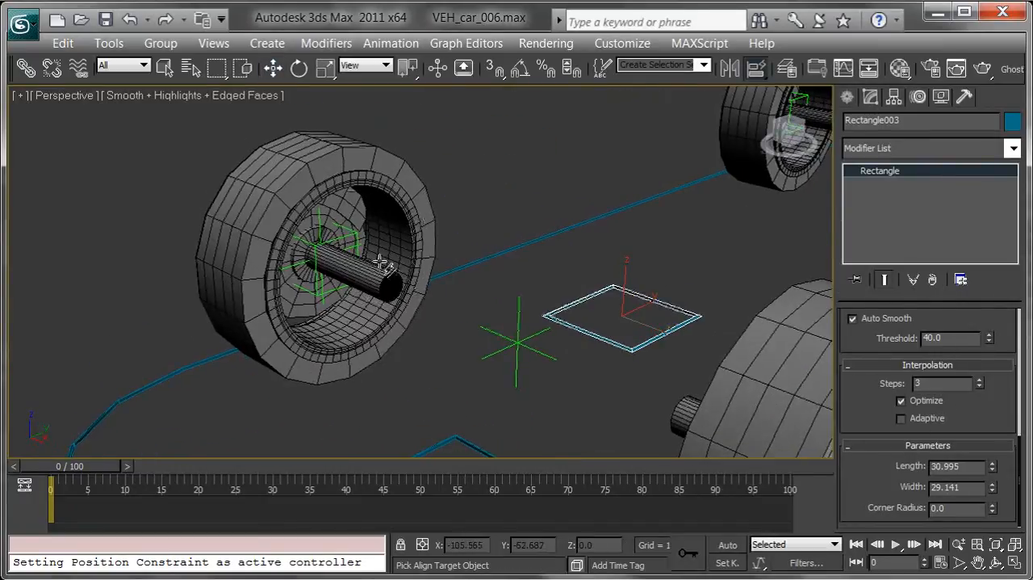
click(389, 272)
alt+middle_drag(317, 290, 457, 284)
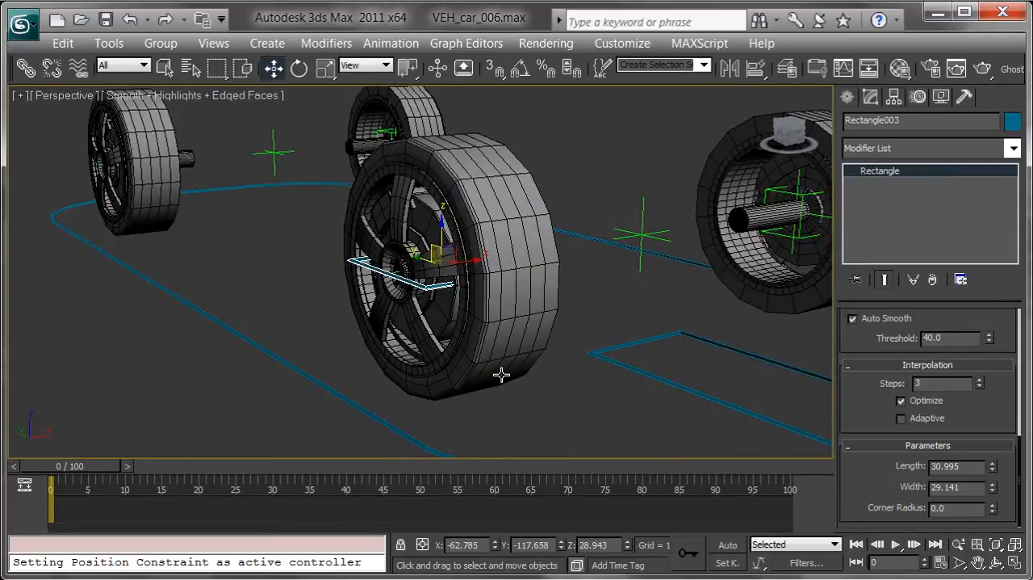
right_click(629, 547)
Set the rectangle's width to 25 and its length to 50
alt+middle_drag(556, 441, 609, 438)
alt+middle_drag(549, 355, 426, 359)
mouse_move(532, 381)
middle_down()
mouse_move(517, 357)
mouse_move(542, 365)
middle_up()
drag(993, 488, 992, 505)
double_click(965, 488)
text(25)
key(Return)
drag(992, 476, 990, 416)
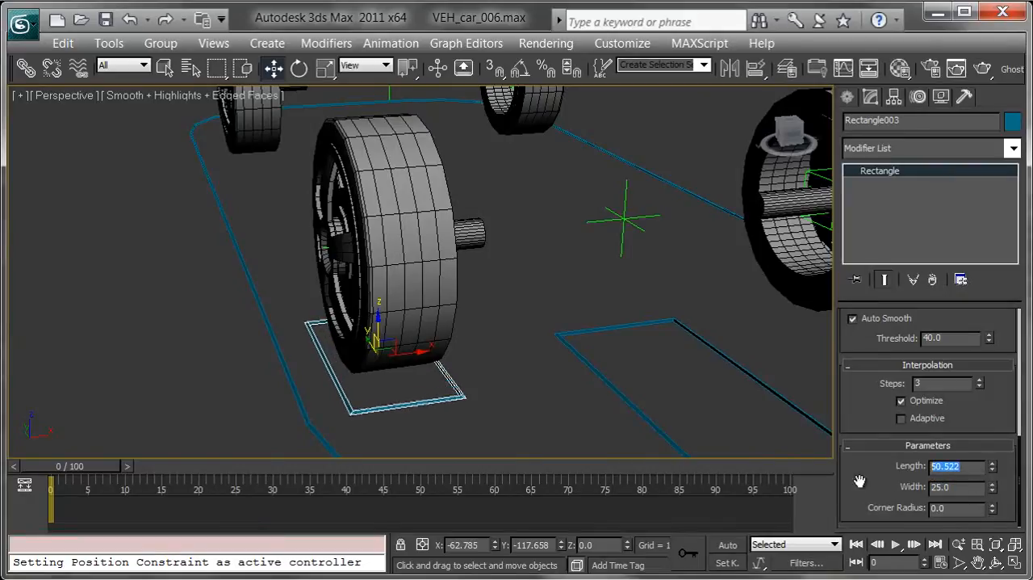
text(50)
key(Return)
Rename the rectangle under the front right wheel as VEH_car_wheelFront_R_CTRL
alt+middle_drag(396, 229, 460, 227)
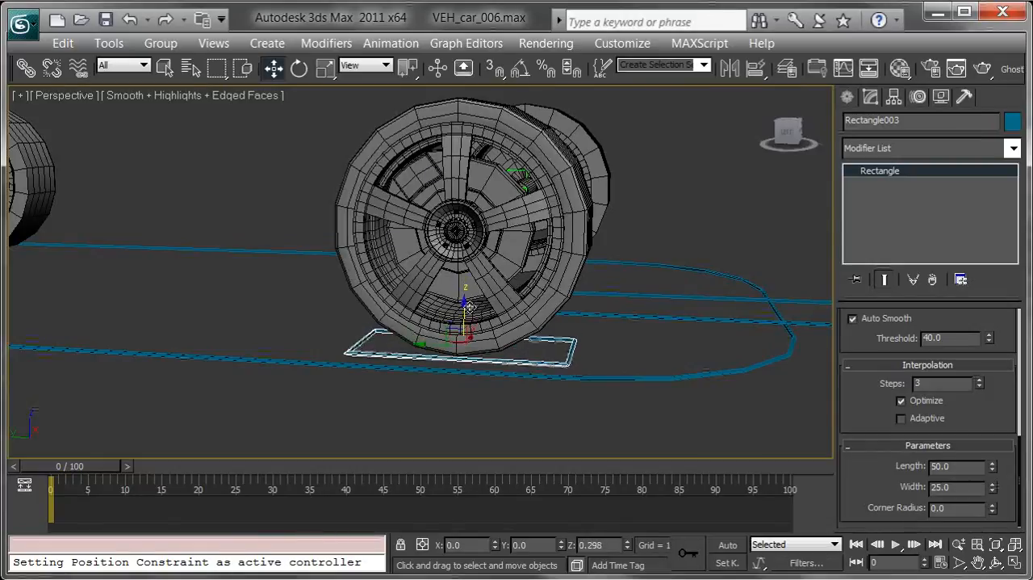
double_click(895, 121)
middle_drag(635, 209, 644, 217)
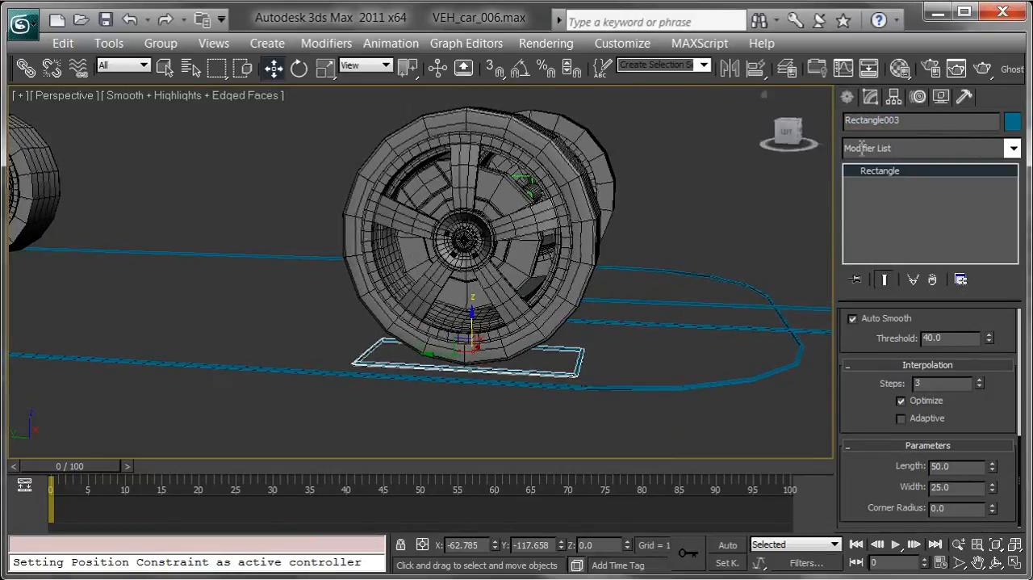
drag(910, 120, 832, 127)
text(VEH_car_wheelFront_R_CTRL)
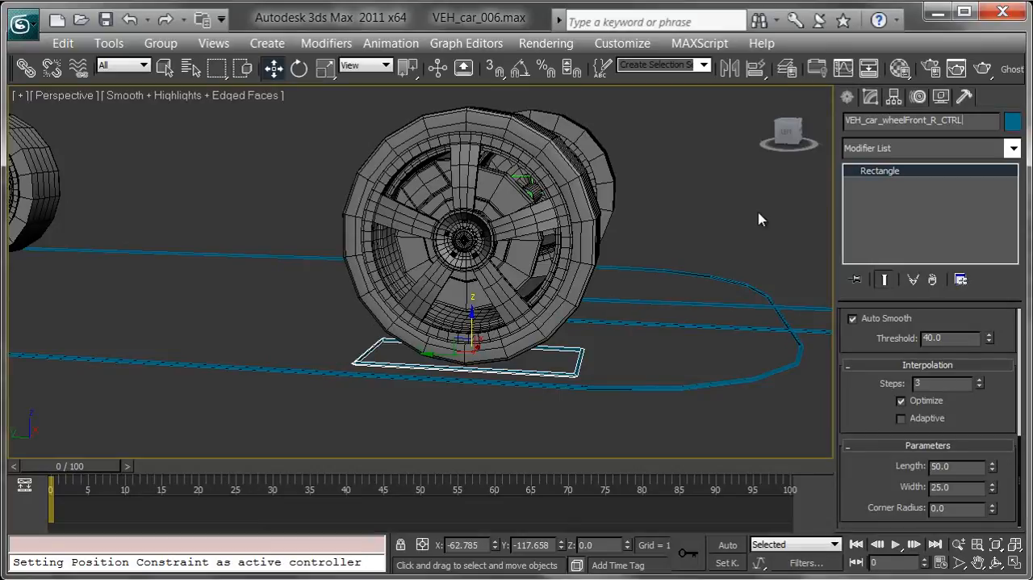
Clone the front right wheel control along X as a copy named VEH_car_wheelFront_L_CTRL
middle_drag(495, 252, 469, 320)
scroll(537, 289, down, 3)
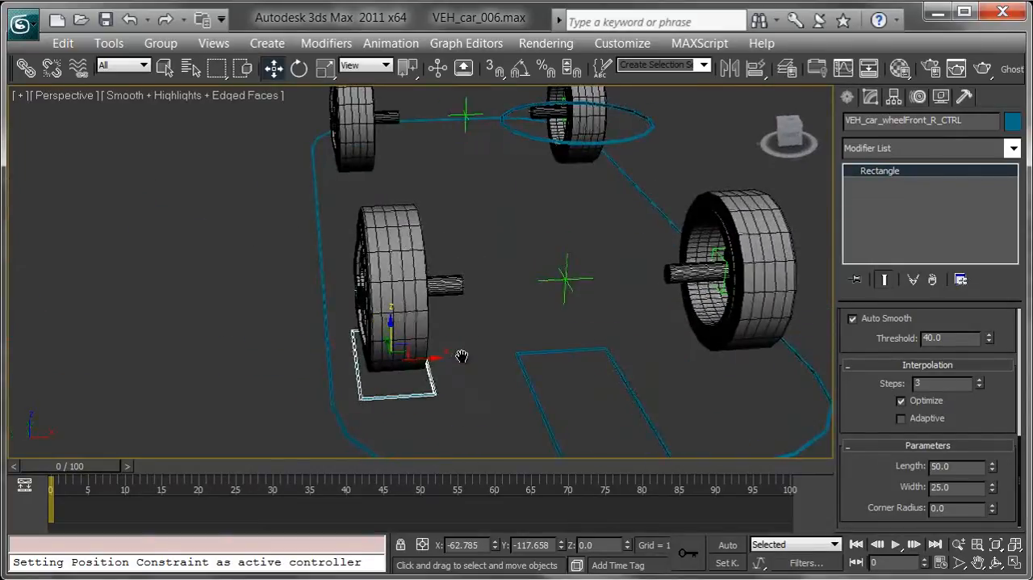
middle_drag(464, 362, 404, 328)
shift+drag(368, 331, 438, 331)
click(408, 238)
click(500, 349)
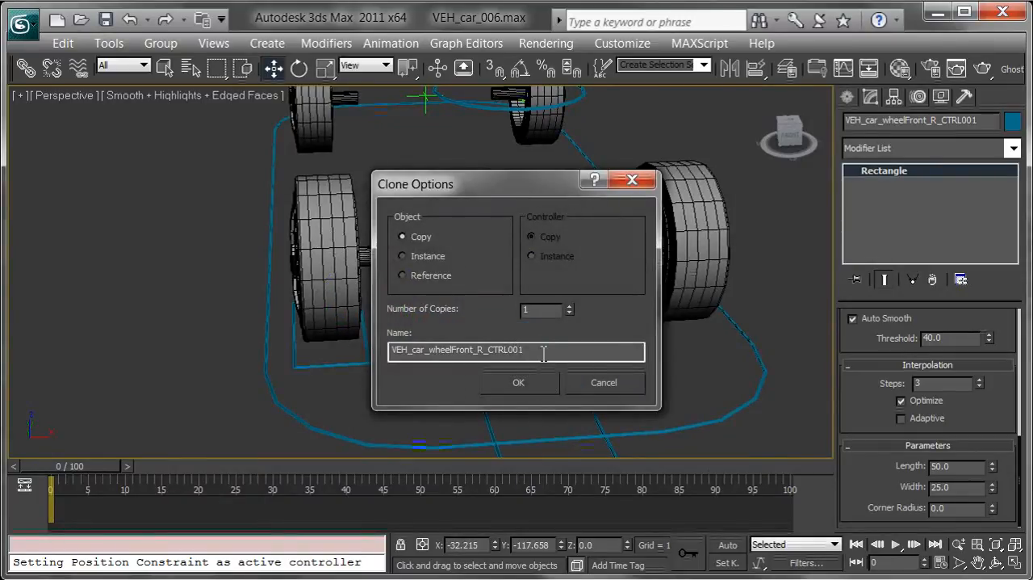
key(BackSpace)
key(BackSpace)
key(BackSpace)
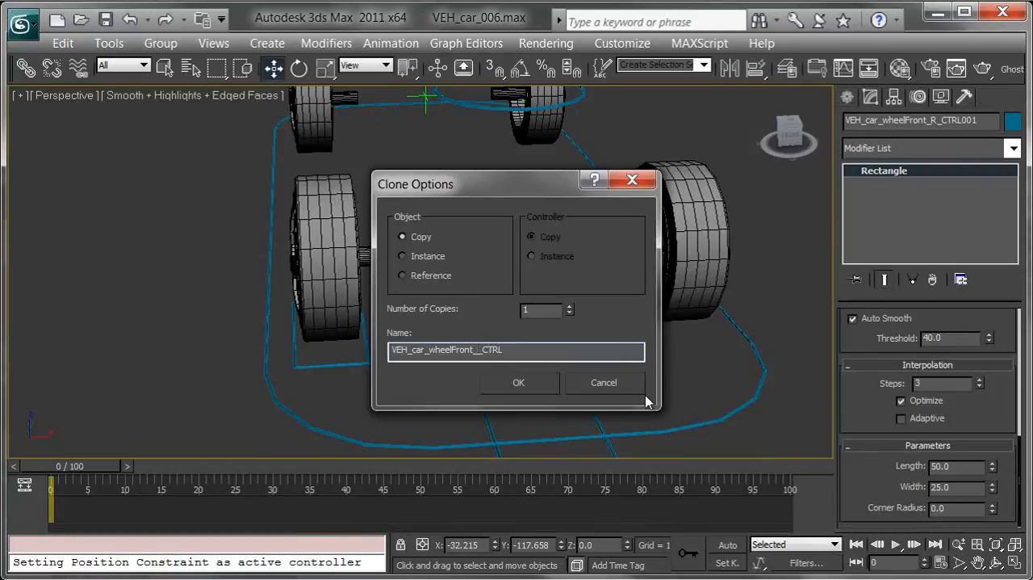
key(Return)
Align VEH_car_wheelFront_L_CTRL to the front left wheel and set its Z position to 0
alt+middle_drag(640, 241, 624, 296)
key(alt+a)
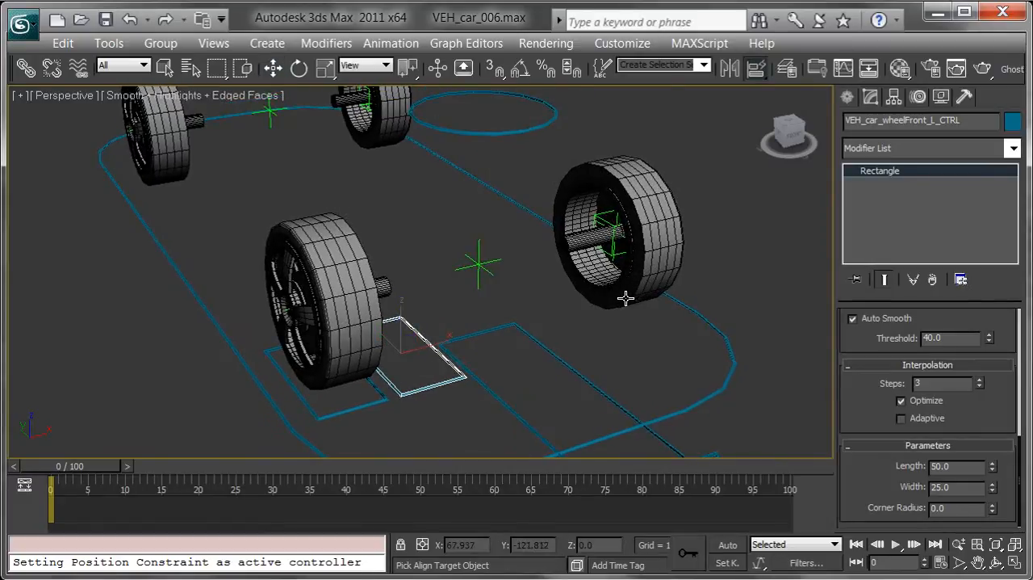
click(603, 224)
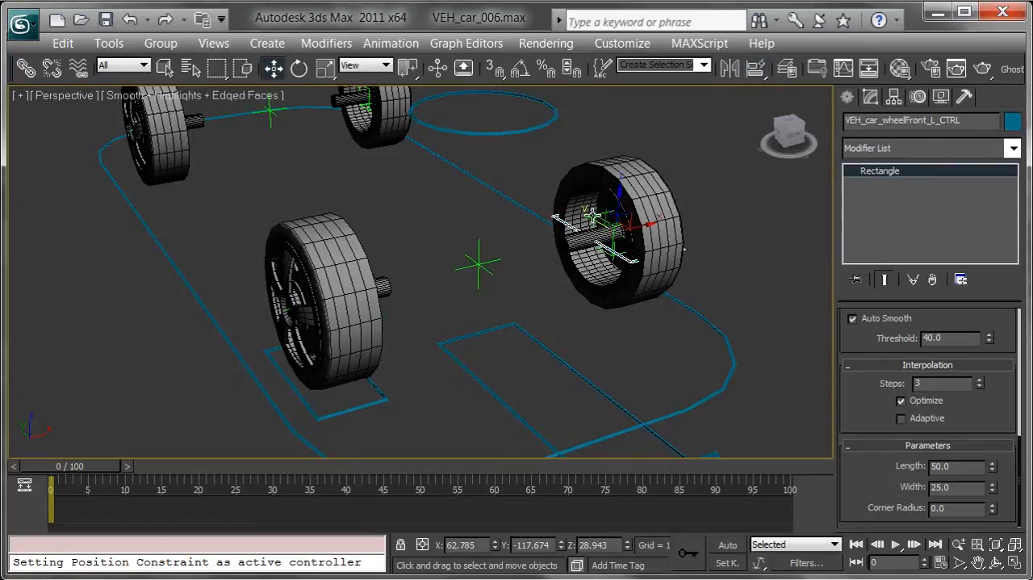
alt+middle_drag(701, 279, 622, 459)
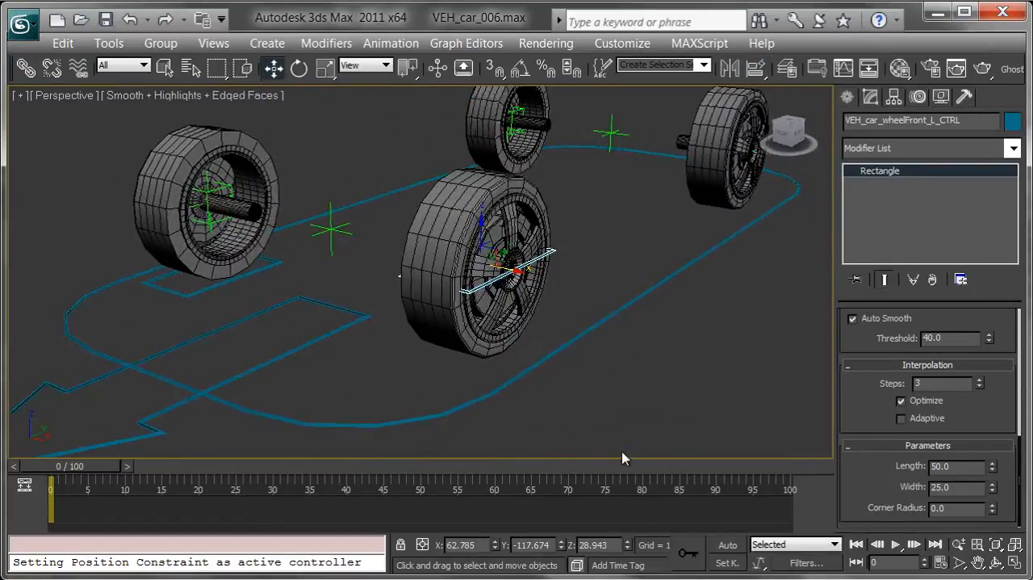
right_click(629, 549)
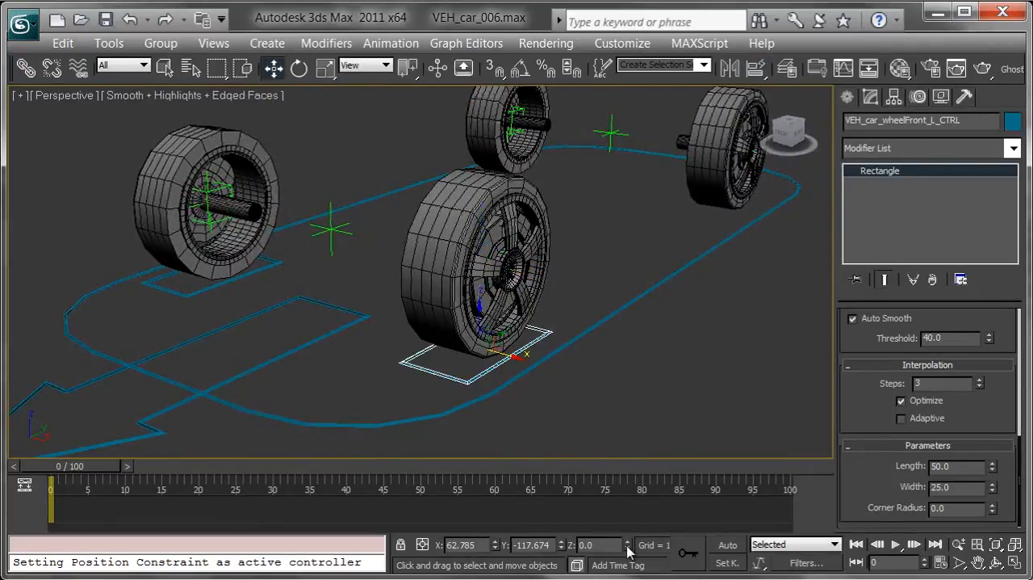
Clone the front left wheel control toward the rear as a copy named VEH_car_wheelRear_L_CTRL
alt+middle_drag(691, 319, 436, 355)
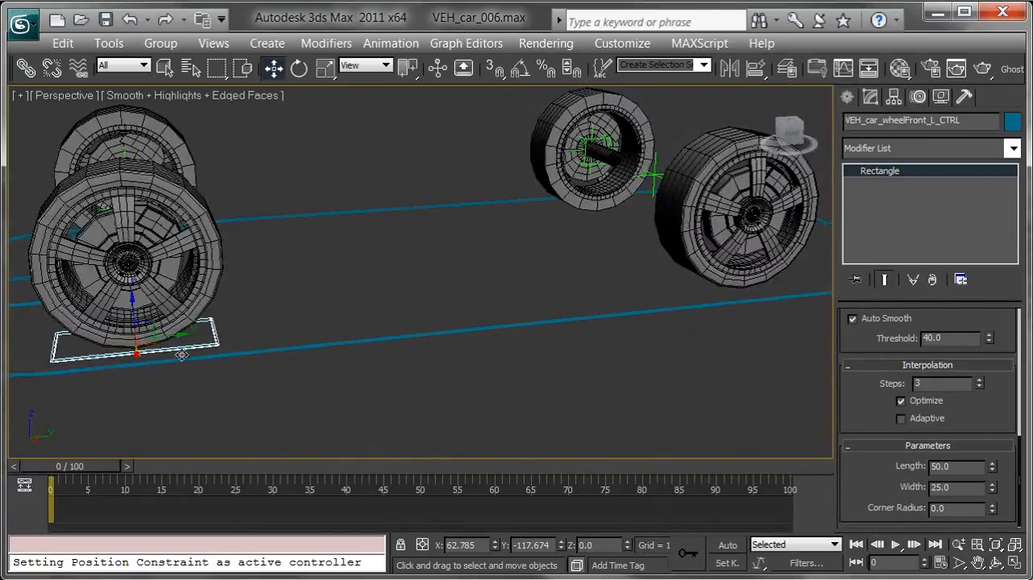
shift+drag(166, 335, 517, 319)
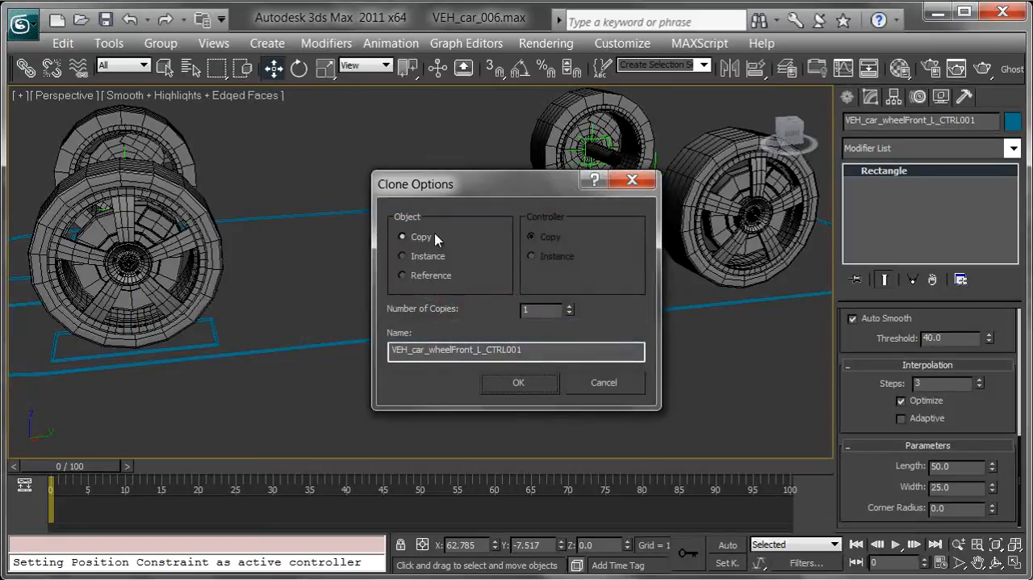
click(556, 350)
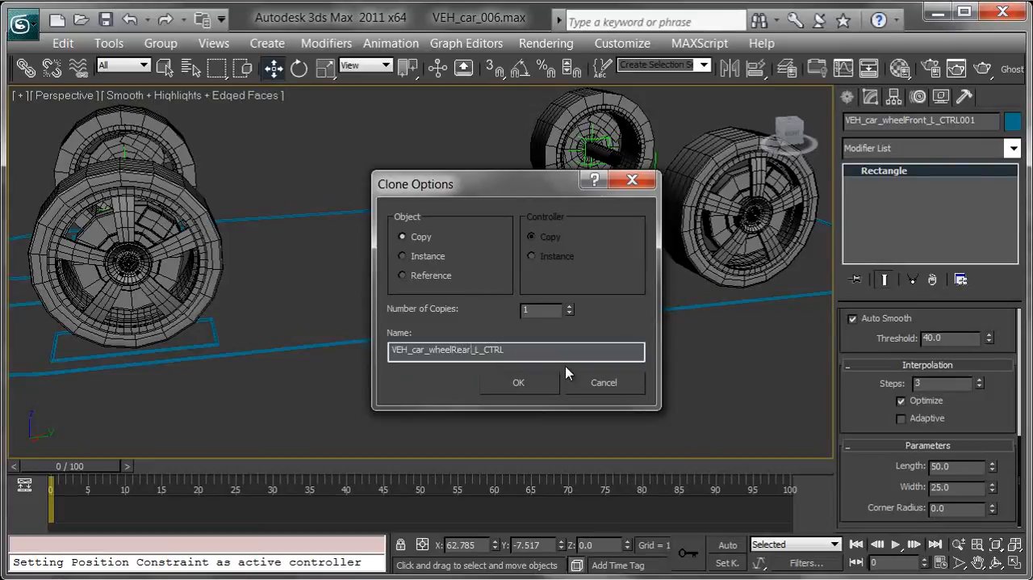
key(Return)
Clone the rear left wheel control across the car as a copy named VEH_car_wheelRear_R_CTRL
alt+middle_drag(459, 324, 537, 349)
mouse_move(558, 301)
shift+mouse_down()
mouse_move(462, 260)
mouse_move(198, 200)
shift+mouse_up()
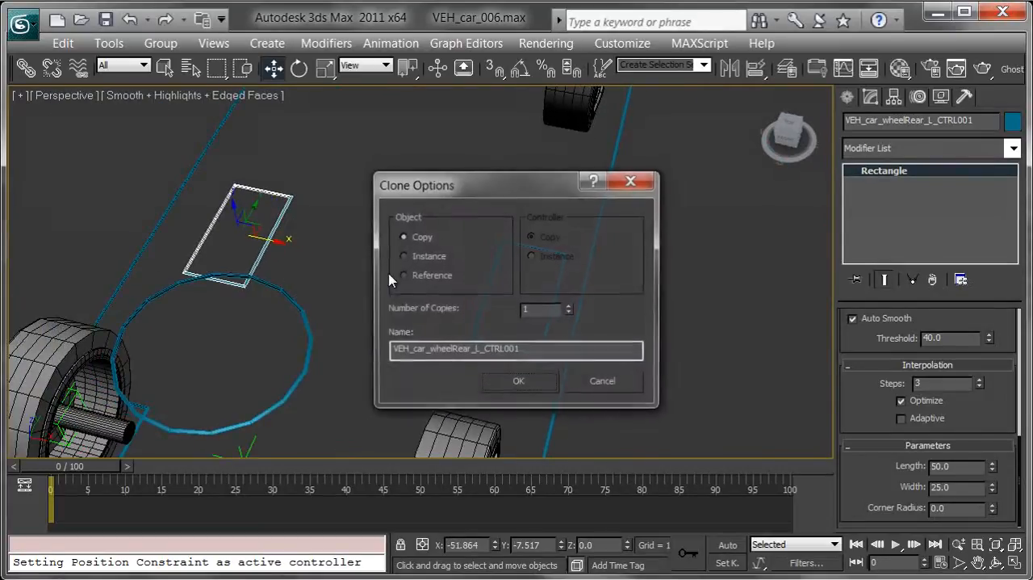
click(557, 349)
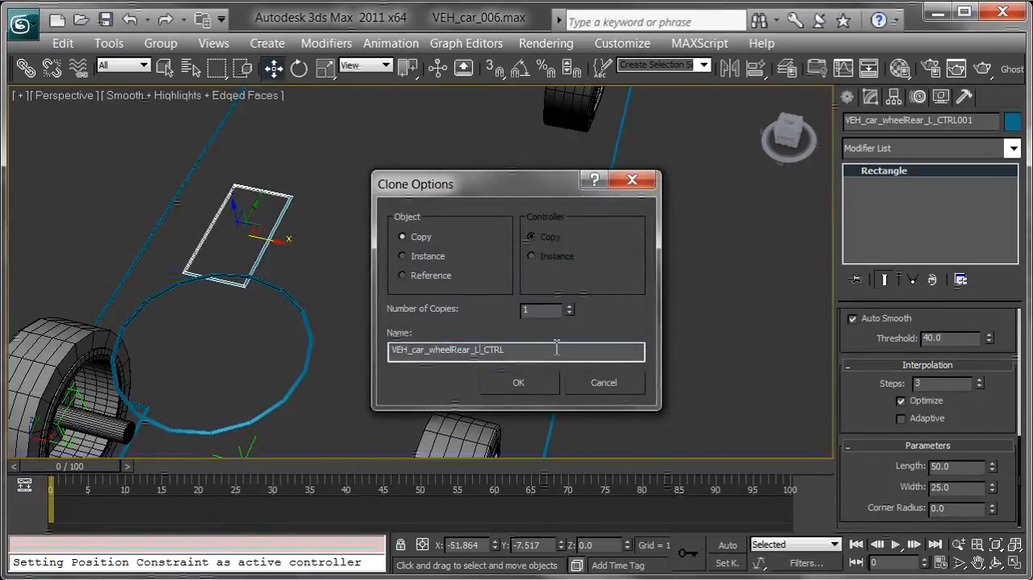
text(R)
key(Return)
Align VEH_car_wheelRear_R_CTRL to the rear right wheel
mouse_move(522, 237)
alt+middle_down()
mouse_move(575, 322)
mouse_move(540, 275)
alt+middle_up()
key(alt+a)
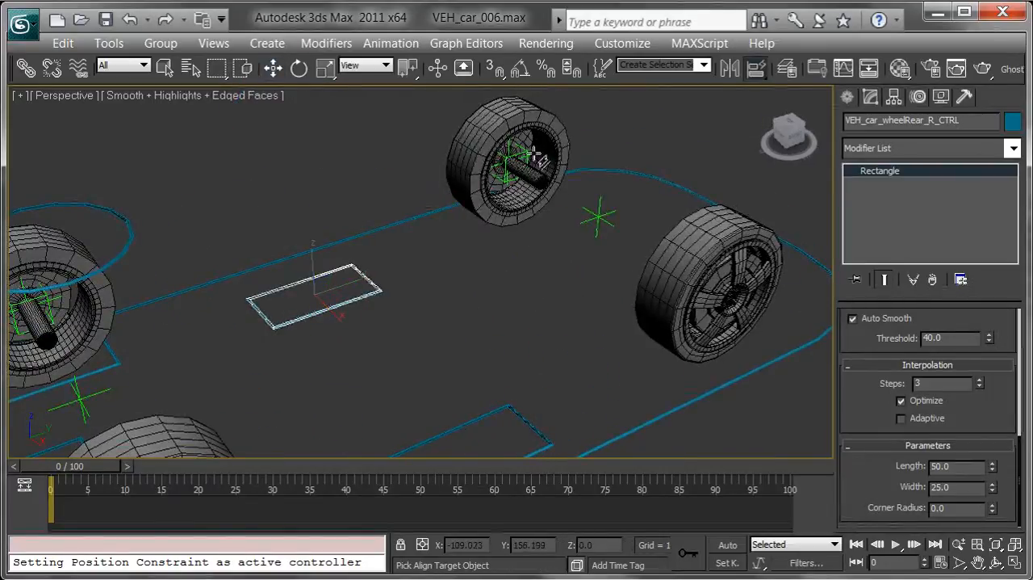
click(526, 153)
Align VEH_car_wheelRear_L_CTRL to the rear left wheel and set its Z position to 0
alt+middle_drag(481, 228, 581, 227)
alt+middle_drag(460, 257, 484, 276)
drag(462, 262, 515, 291)
alt+middle_drag(411, 251, 453, 248)
key(alt+a)
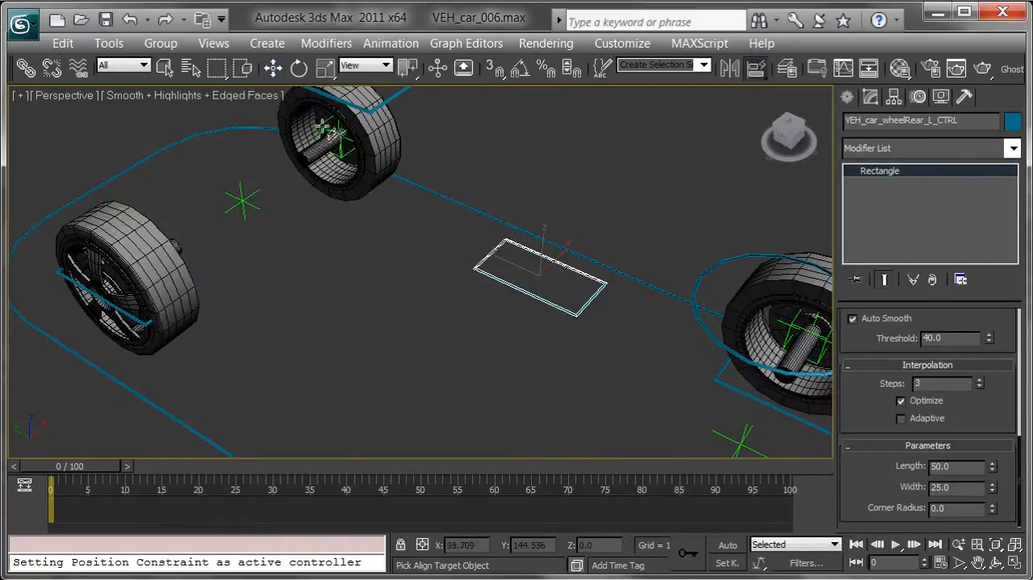
click(321, 128)
middle_drag(242, 215, 530, 240)
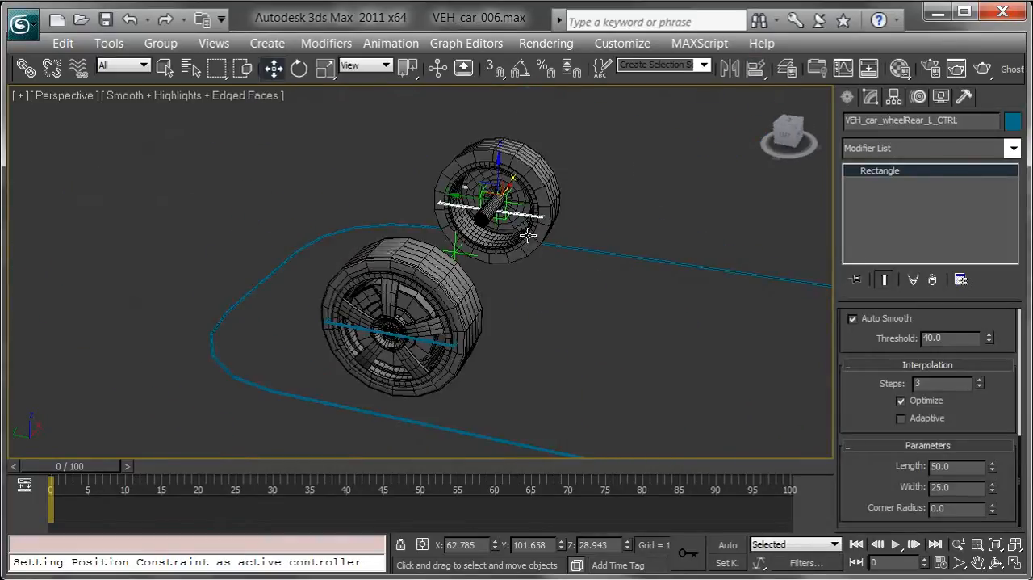
right_click(628, 548)
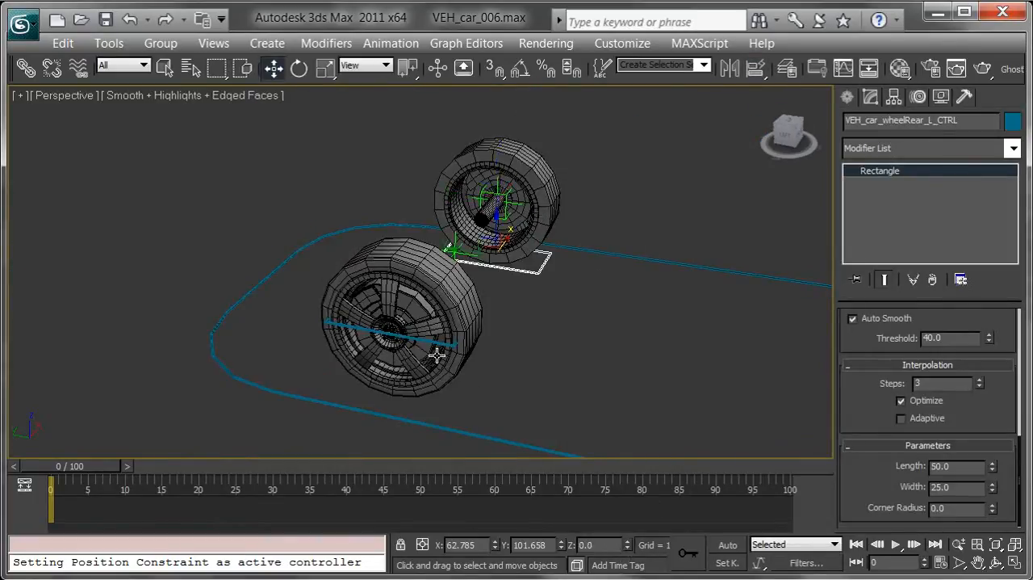
Set the Z position of VEH_car_wheelRear_R_CTRL to 0
click(442, 343)
right_click(629, 546)
middle_drag(697, 305, 366, 176)
alt+middle_drag(432, 234, 380, 281)
scroll(458, 232, down, 6)
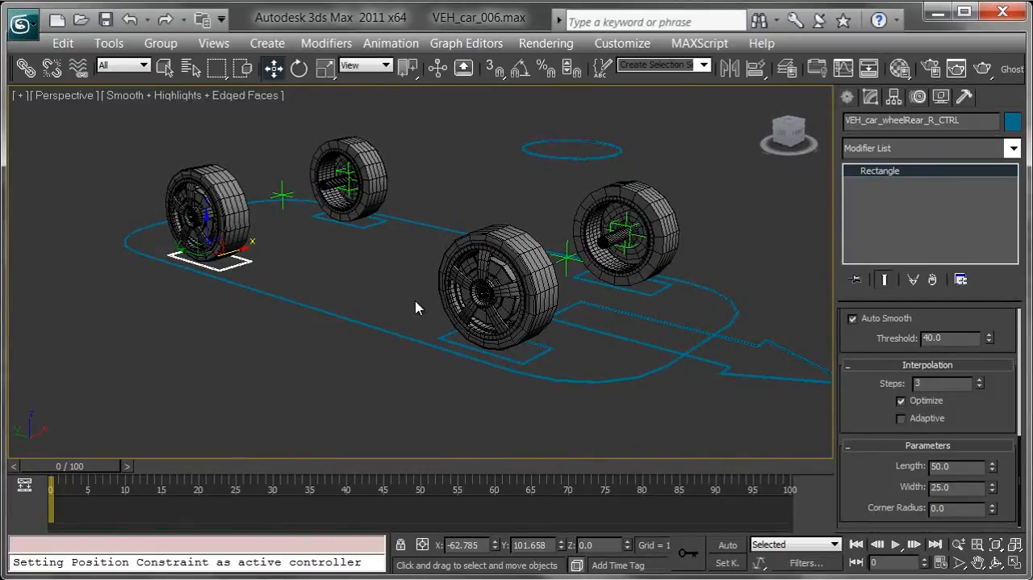
Draw a circle spline with a radius of about 30 on the ground outside the front right wheel
click(848, 98)
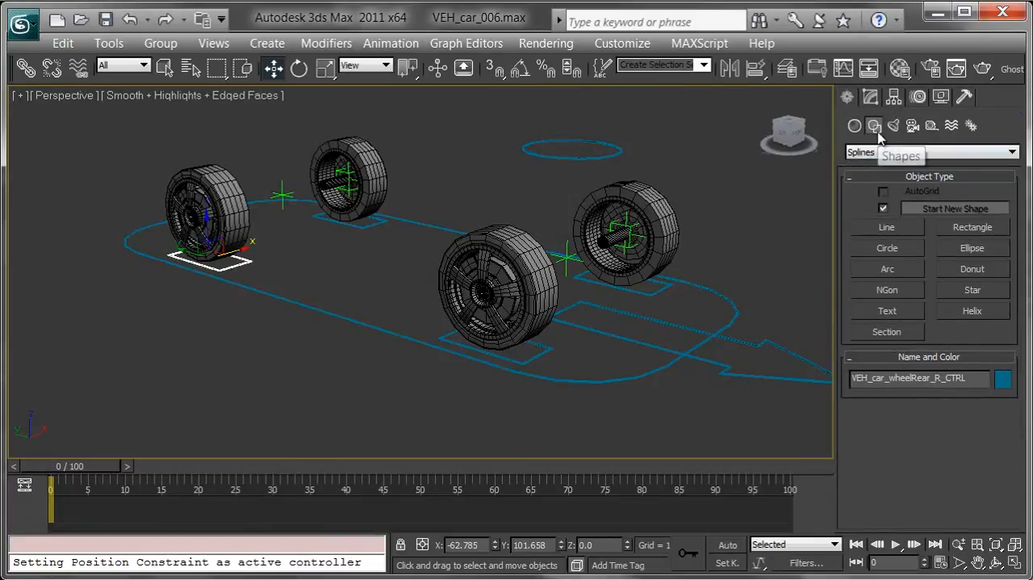
click(887, 247)
alt+middle_drag(548, 275, 500, 306)
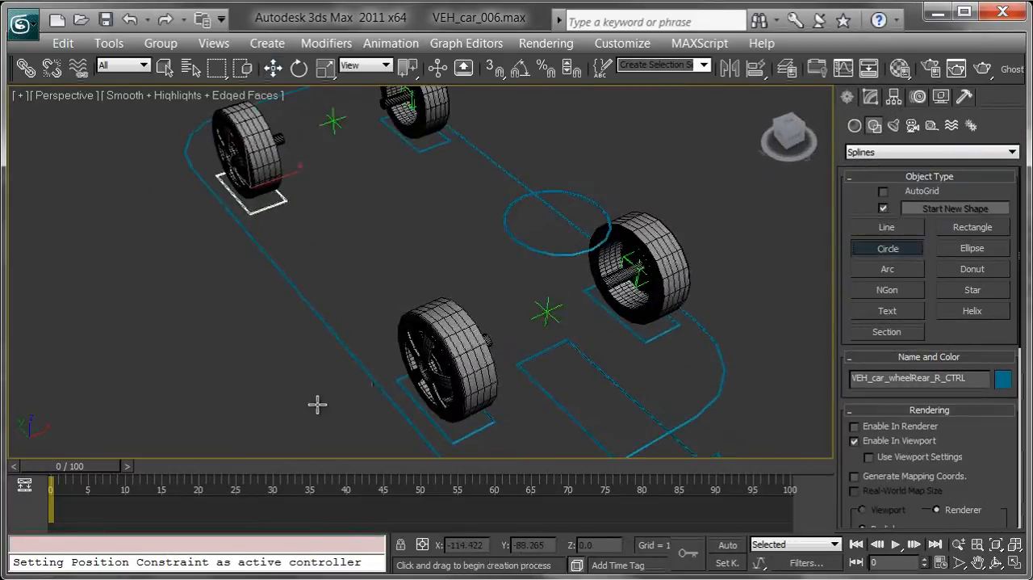
drag(270, 395, 311, 420)
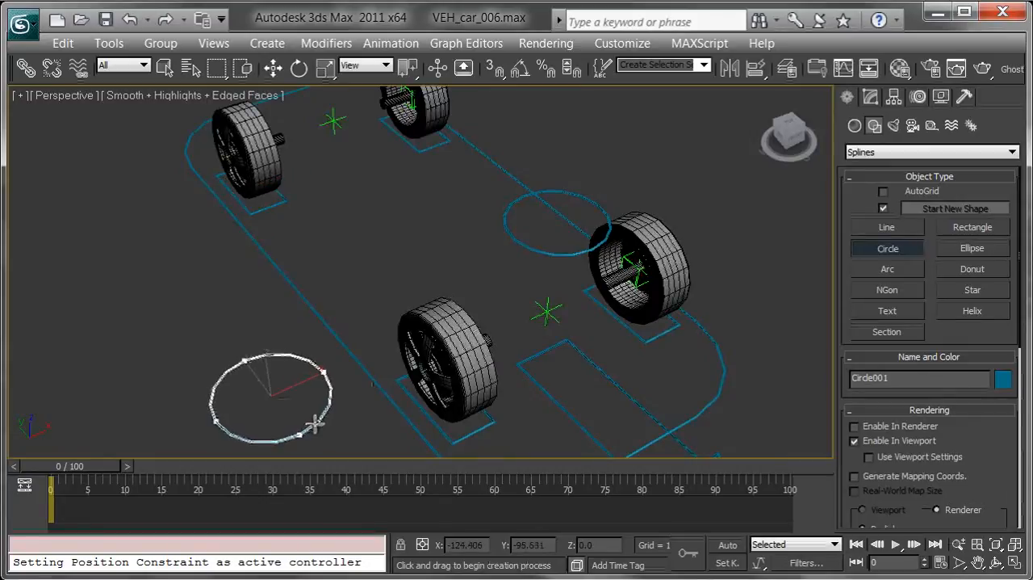
Align the new circle to the center of the front right wheel
alt+middle_drag(406, 316, 374, 310)
key(w)
scroll(374, 310, up, 3)
key(shift+a)
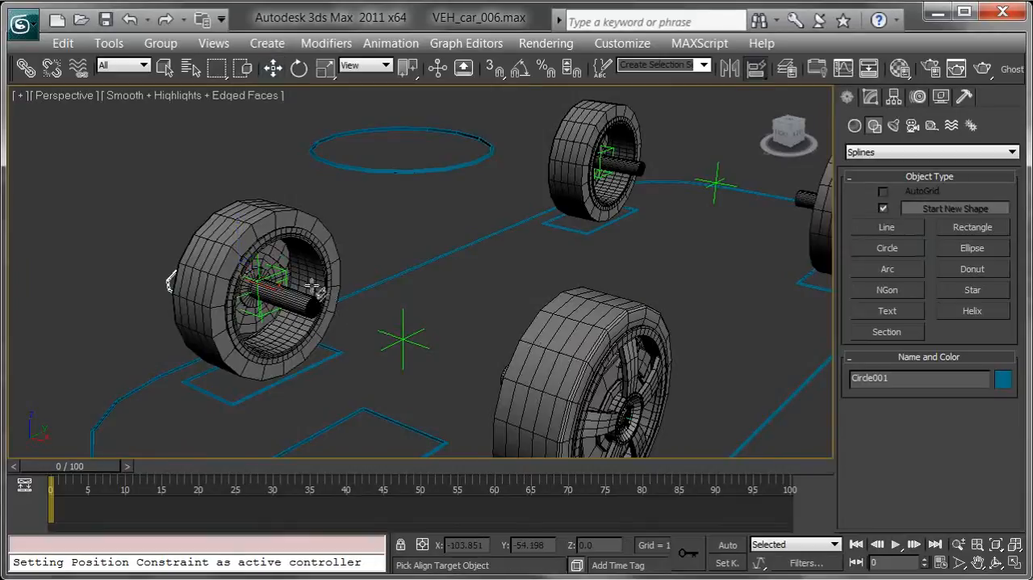
scroll(289, 276, up, 3)
click(289, 277)
alt+middle_drag(303, 344, 415, 302)
Turn on angle snap and rotate the circle upright so it lies parallel to the wheel's face
key(e)
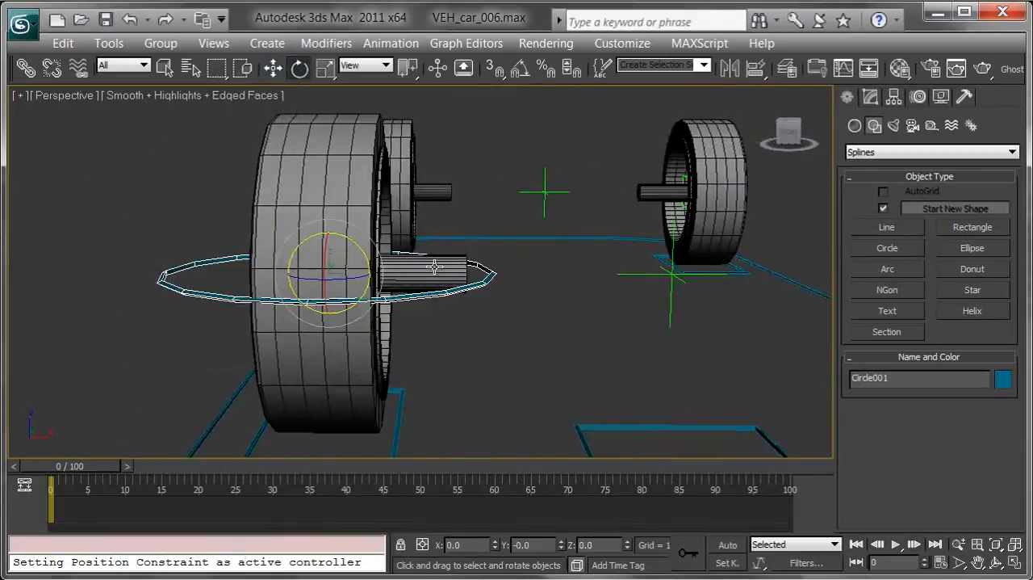
click(516, 73)
drag(353, 242, 299, 199)
alt+middle_drag(375, 257, 442, 278)
Move the circle outward along X to about -81, just outside the front right wheel's face
key(w)
drag(462, 267, 361, 264)
alt+middle_drag(366, 266, 564, 273)
middle_drag(607, 245, 450, 261)
alt+middle_drag(528, 278, 496, 270)
In the Left view, reduce the circle's radius to about 26.6 so it fits inside the tire outline
key(l)
middle_drag(670, 213, 494, 269)
scroll(485, 273, up, 8)
click(869, 97)
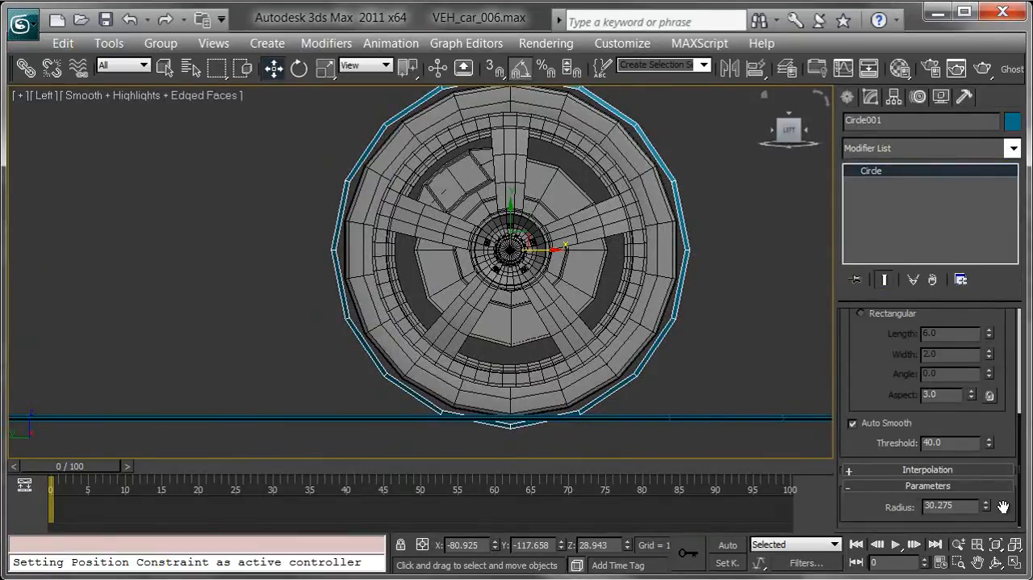
drag(985, 505, 989, 508)
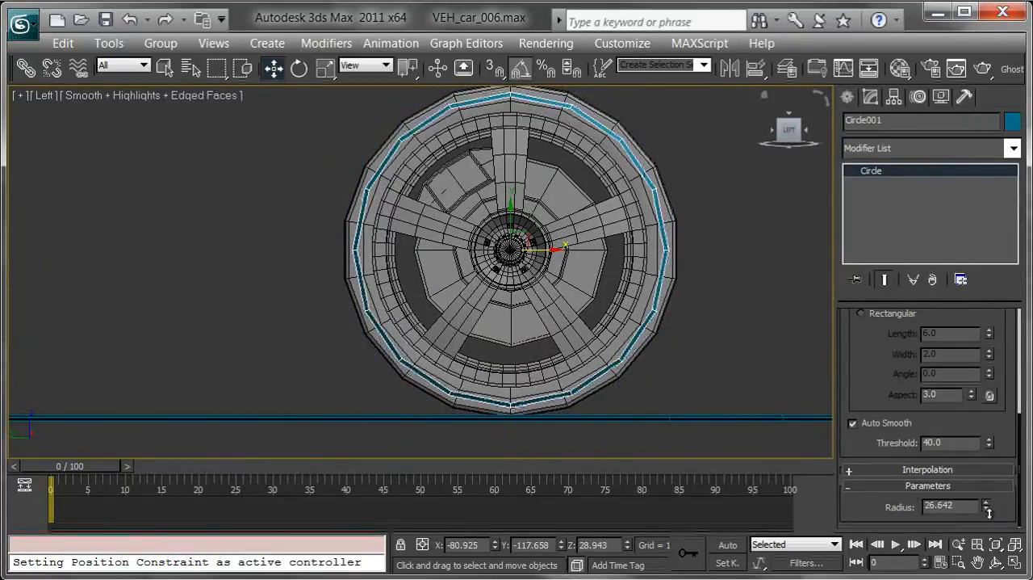
Set the front right wheel circle's radius to 27.5
double_click(955, 505)
text(27.5)
key(Return)
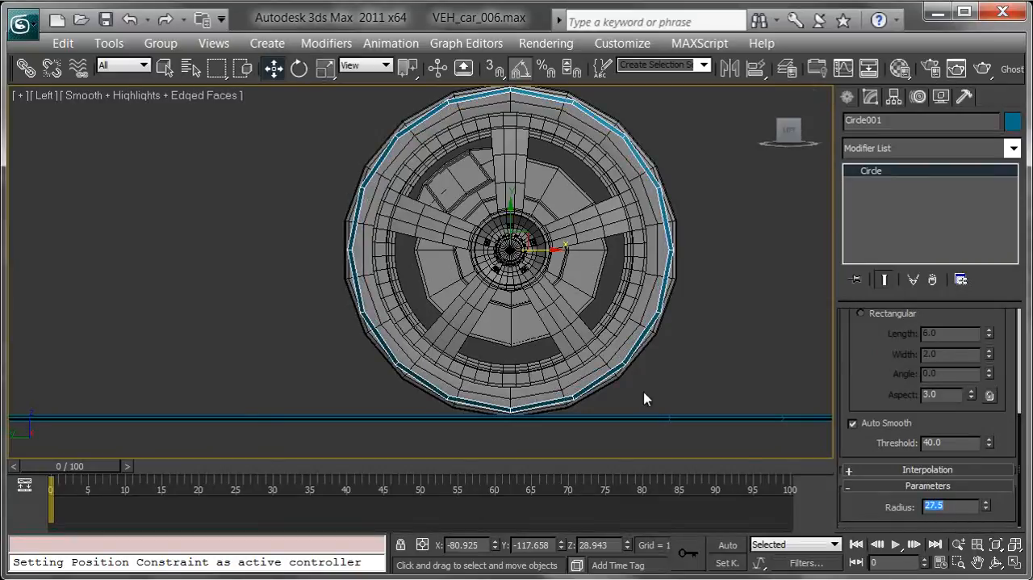
Align only the circle's pivot to the point helper at the front right wheel's center, leaving the spline in place
middle_drag(664, 387, 638, 306)
key(p)
mouse_move(651, 262)
alt+middle_down()
mouse_move(653, 249)
mouse_move(547, 263)
mouse_move(654, 263)
alt+middle_up()
scroll(654, 262, down, 5)
alt+middle_drag(498, 326, 408, 325)
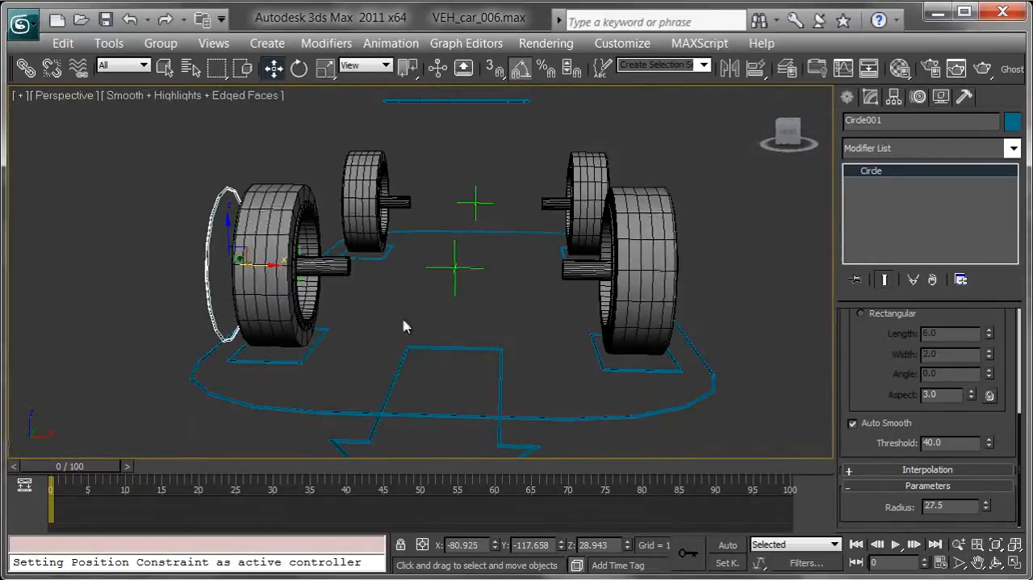
middle_drag(491, 336, 535, 335)
scroll(533, 336, up, 5)
alt+middle_drag(432, 339, 453, 343)
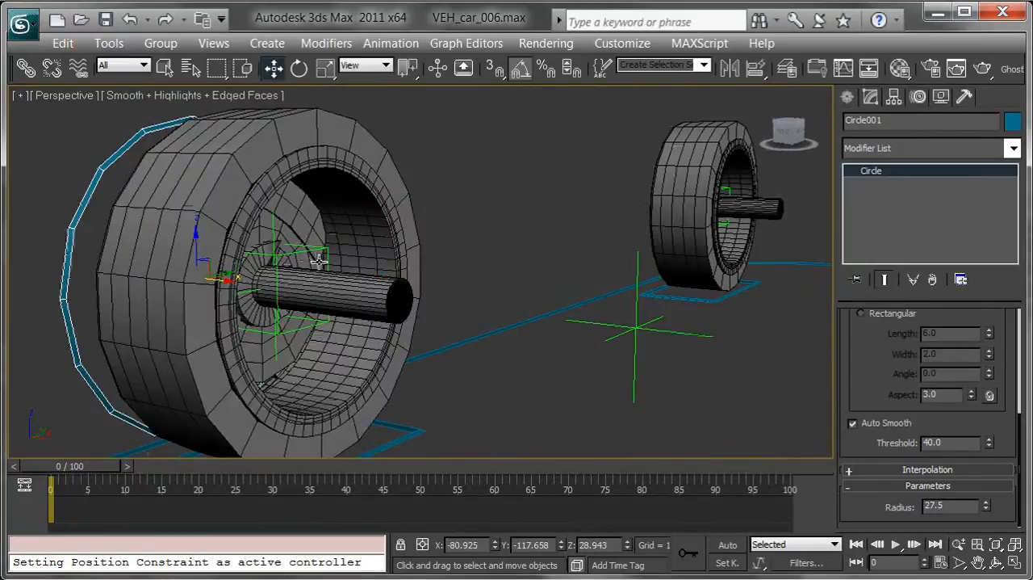
click(894, 97)
click(928, 215)
alt+middle_drag(490, 260, 474, 254)
key(shift+a)
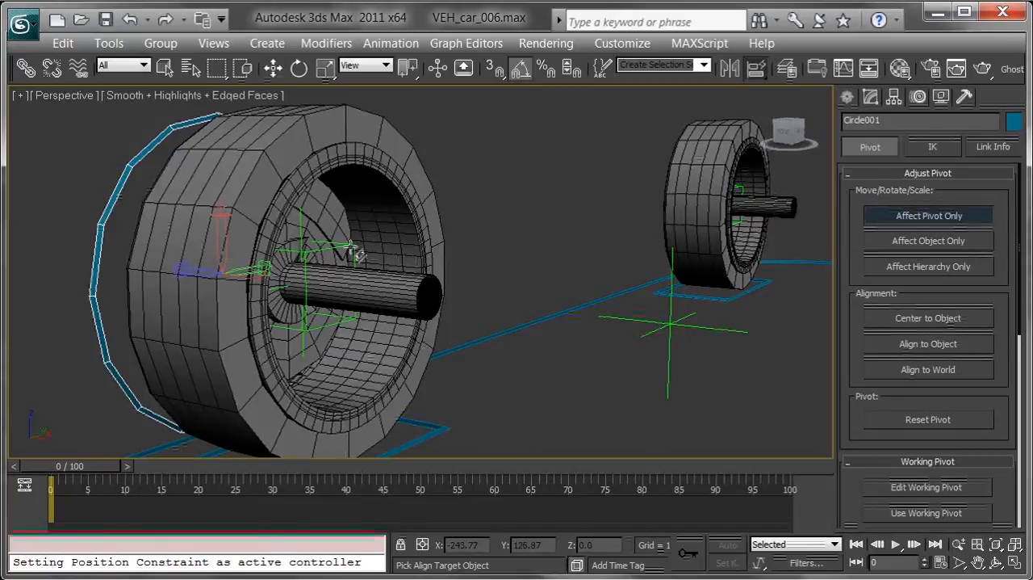
click(355, 252)
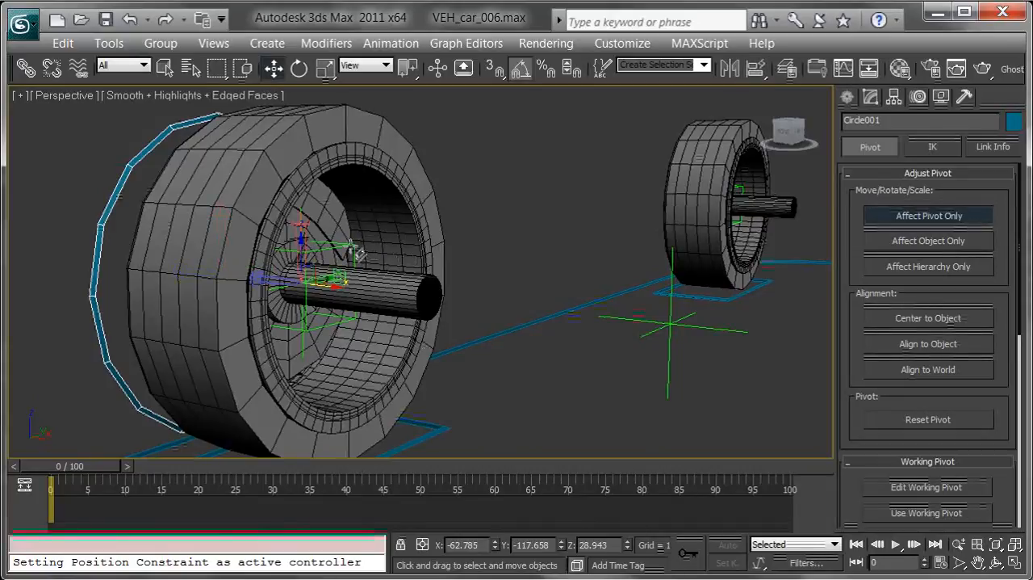
click(910, 216)
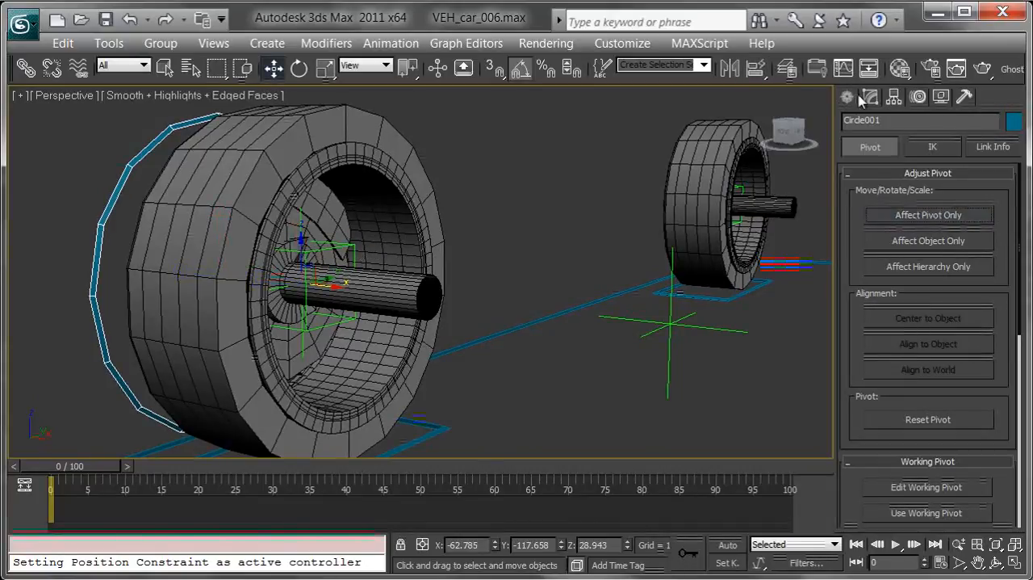
click(871, 96)
Try rotating the circle about its new pivot at the wheel's center
alt+middle_drag(453, 209, 534, 226)
key(e)
drag(360, 287, 326, 290)
right_click(326, 291)
Rename the circle VEH_car_wheelRotationFront_R_CTRL
alt+middle_drag(410, 314, 797, 221)
scroll(529, 272, down, 3)
double_click(904, 120)
text(VEH_car_wheelRotationFront_R_CTRL)
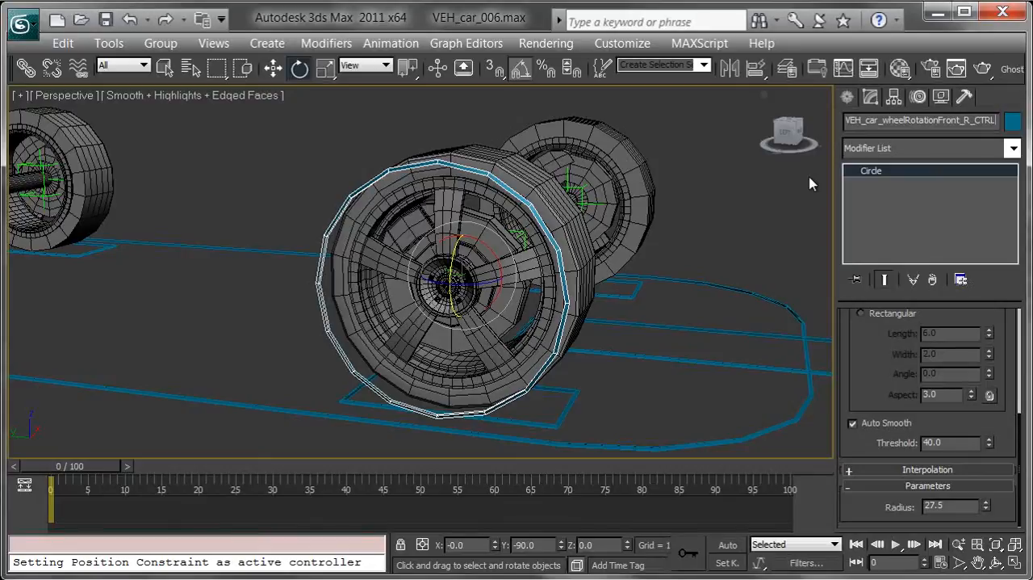
Clone the circle toward the rear along Y as a copy named VEH_car_wheelRotationRear_R_CTRL
middle_drag(402, 198, 501, 232)
key(w)
middle_drag(405, 282, 529, 285)
scroll(480, 277, down, 3)
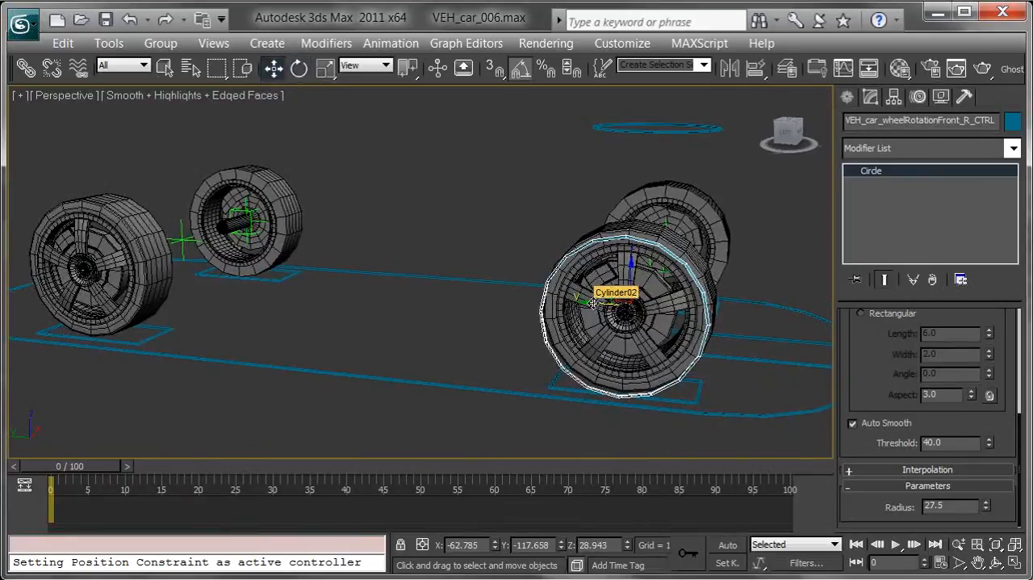
shift+drag(578, 298, 355, 288)
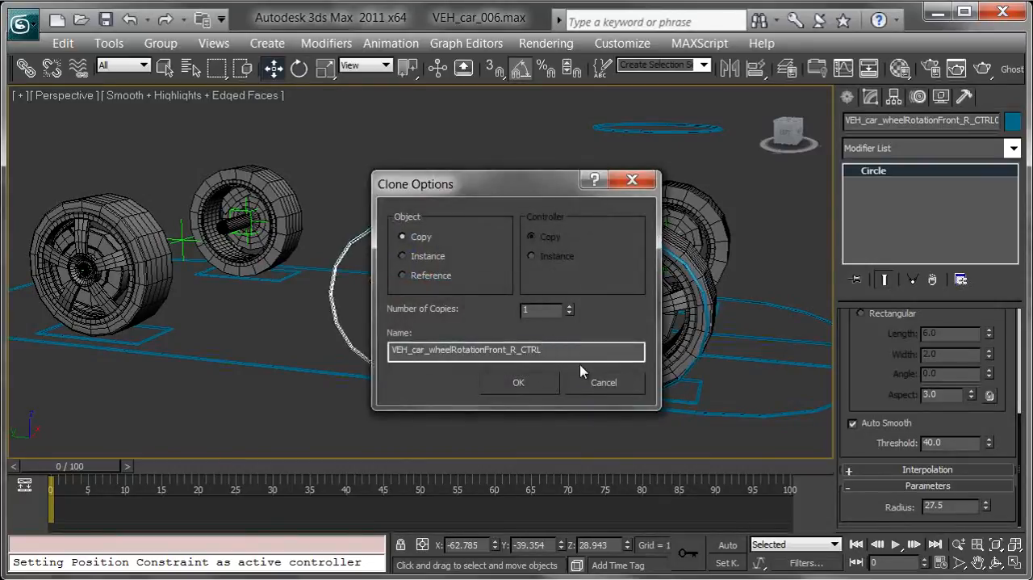
key(Left)
key(Left)
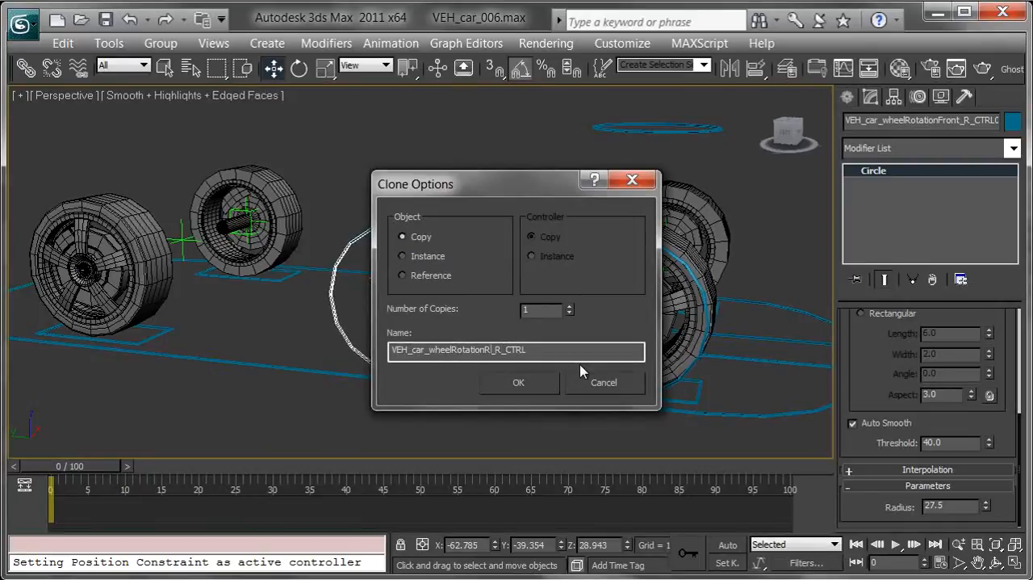
key(Return)
Align the rear right control circle to the point helper at the rear right wheel's center
alt+middle_drag(421, 282, 289, 299)
middle_drag(596, 282, 512, 316)
scroll(516, 316, up, 3)
alt+middle_drag(659, 304, 525, 297)
middle_drag(525, 297, 460, 284)
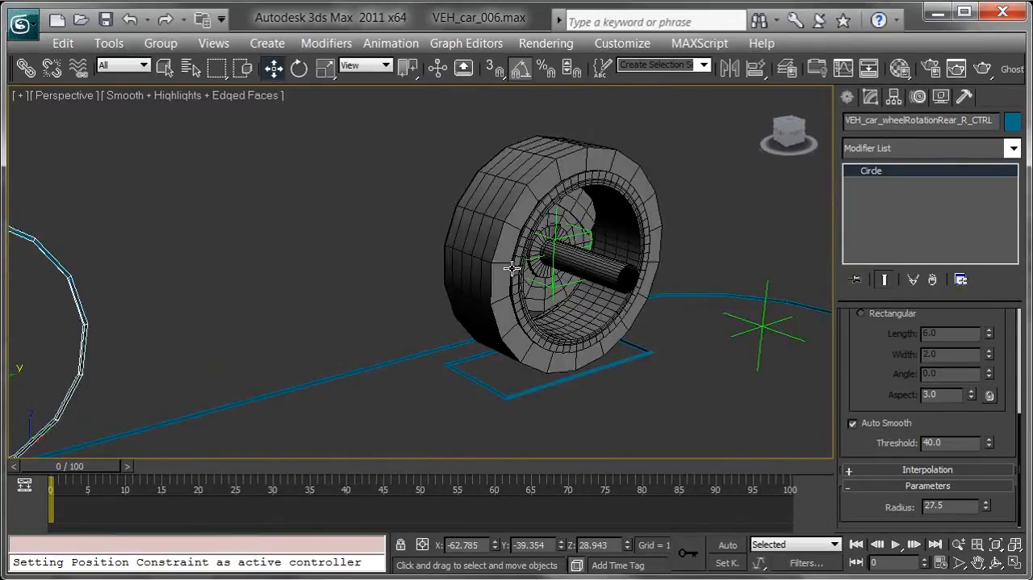
key(shift+a)
click(591, 234)
Clone the rear right control circle as a copy named VEH_car_wheelRotationRear_L_CTRL
alt+middle_drag(328, 289, 440, 297)
scroll(279, 367, down, 2)
middle_drag(307, 339, 496, 302)
alt+middle_drag(483, 356, 504, 348)
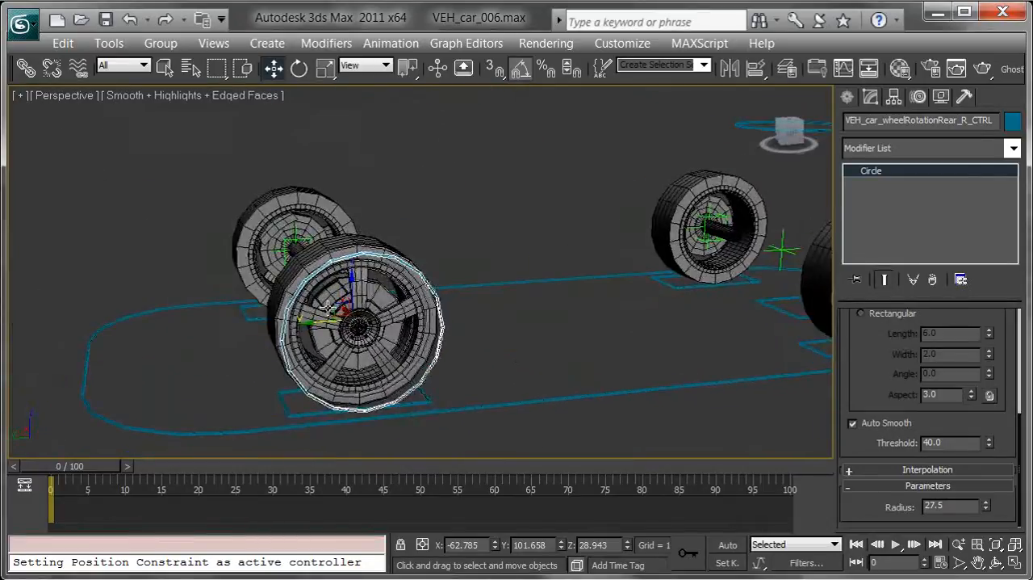
mouse_move(345, 316)
shift+mouse_down()
mouse_move(526, 208)
mouse_move(521, 194)
shift+mouse_up()
click(576, 349)
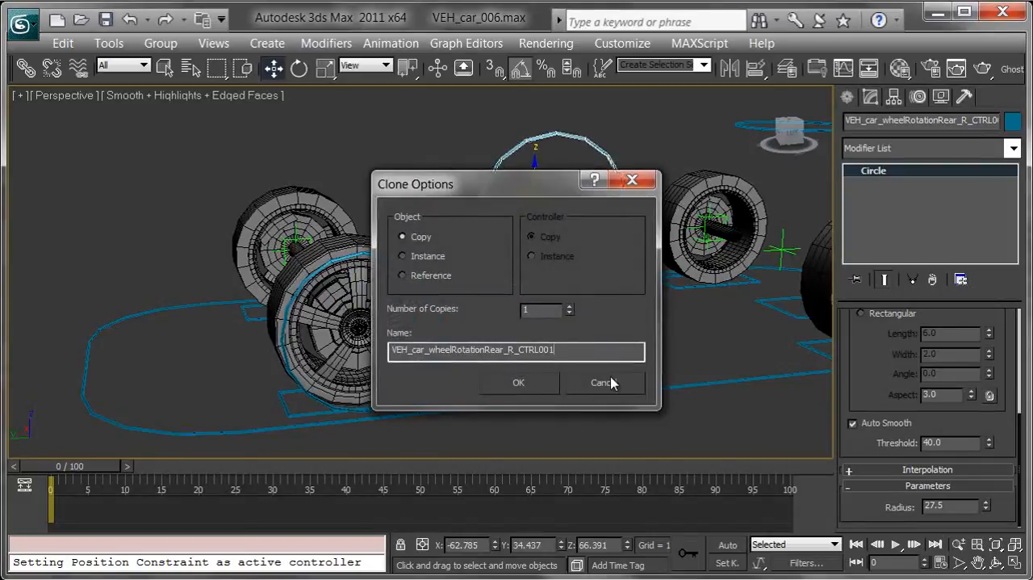
key(Left)
key(Left)
key(Left)
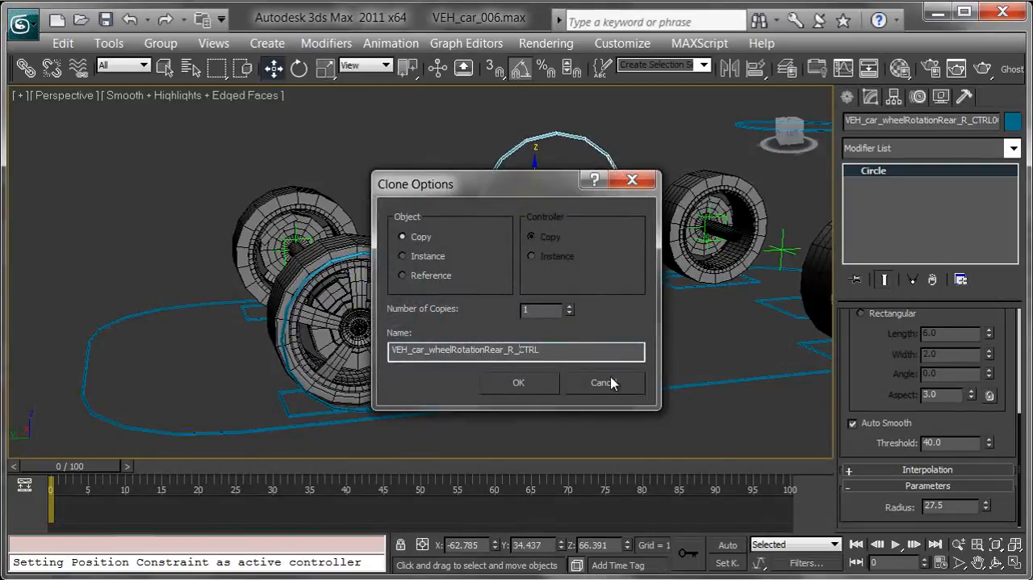
key(Return)
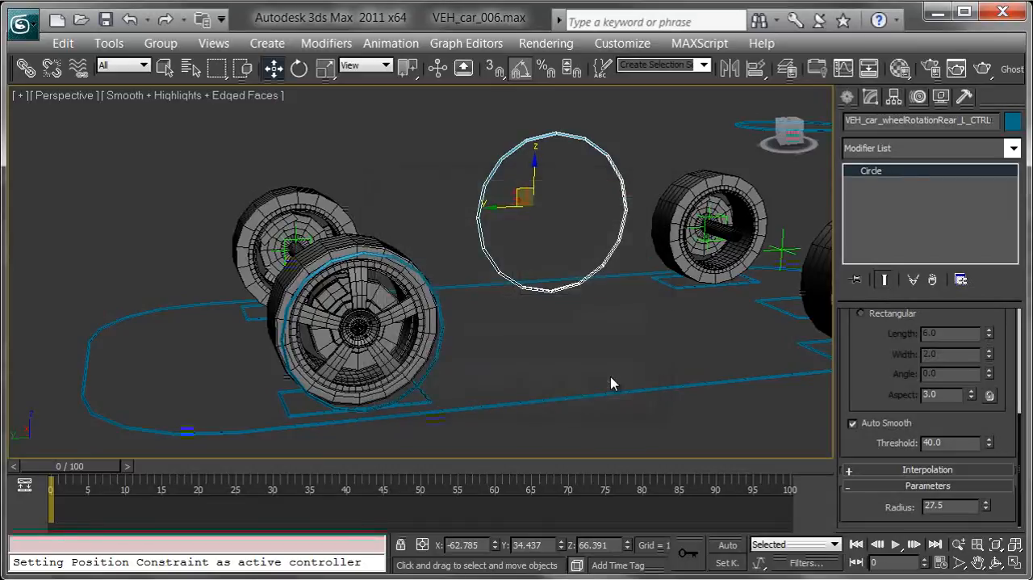
Align the rear left control circle to the point helper at the rear left wheel's center
alt+middle_drag(365, 268, 427, 275)
mouse_move(244, 285)
middle_down()
mouse_move(442, 299)
mouse_move(456, 315)
middle_up()
key(alt+a)
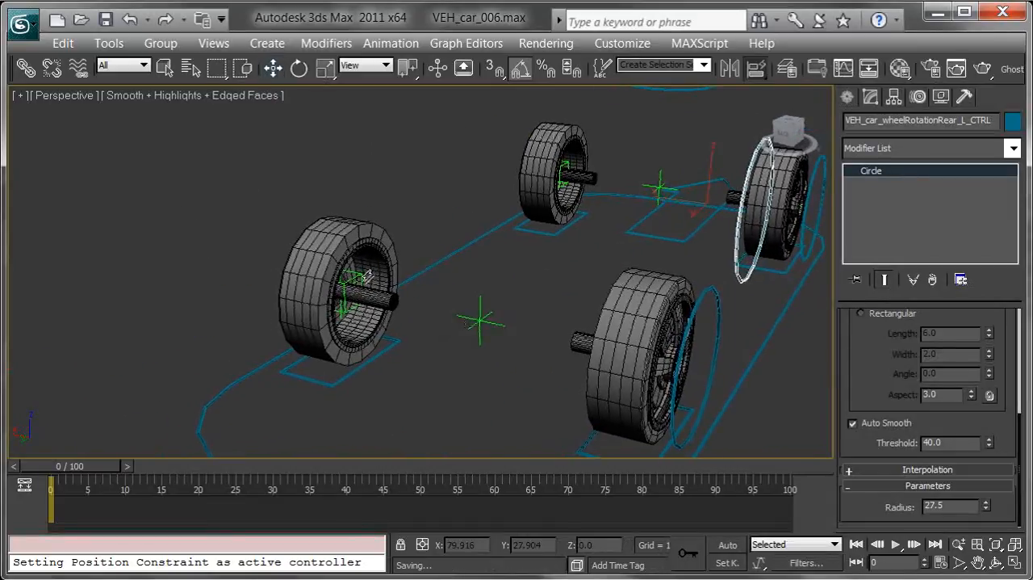
click(364, 275)
Rotate the rear left control circle around the vertical axis so it sits outside the wheel's outer face
alt+middle_drag(428, 316, 441, 339)
key(e)
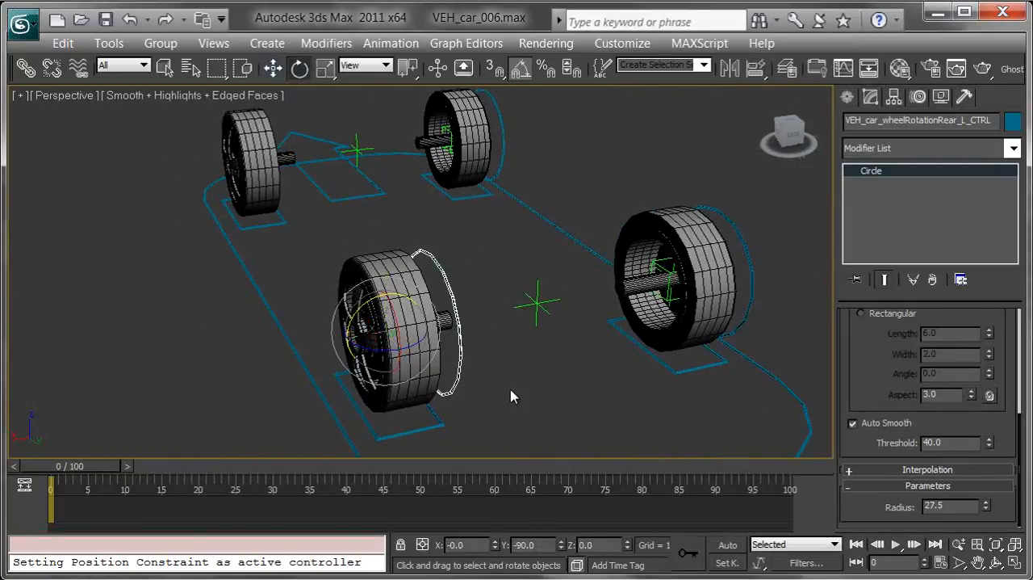
drag(373, 357, 498, 362)
alt+middle_drag(498, 362, 672, 336)
Clone the rear left control circle toward the front as a copy named VEH_car_wheelRotationFront_L_CTRL
key(w)
shift+drag(688, 326, 410, 241)
click(561, 350)
key(BackSpace)
key(BackSpace)
key(BackSpace)
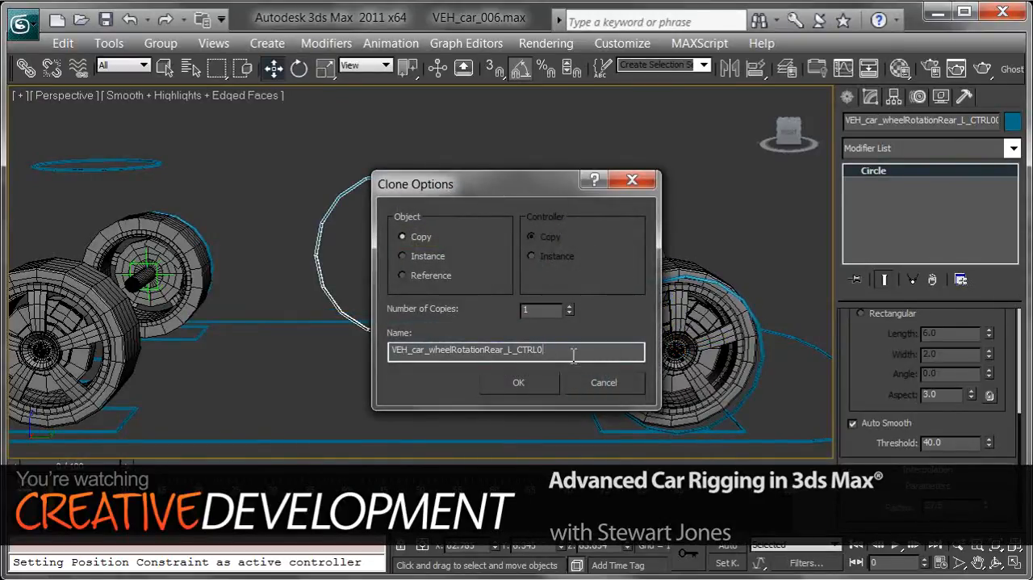
key(Left)
key(Left)
key(Left)
key(Left)
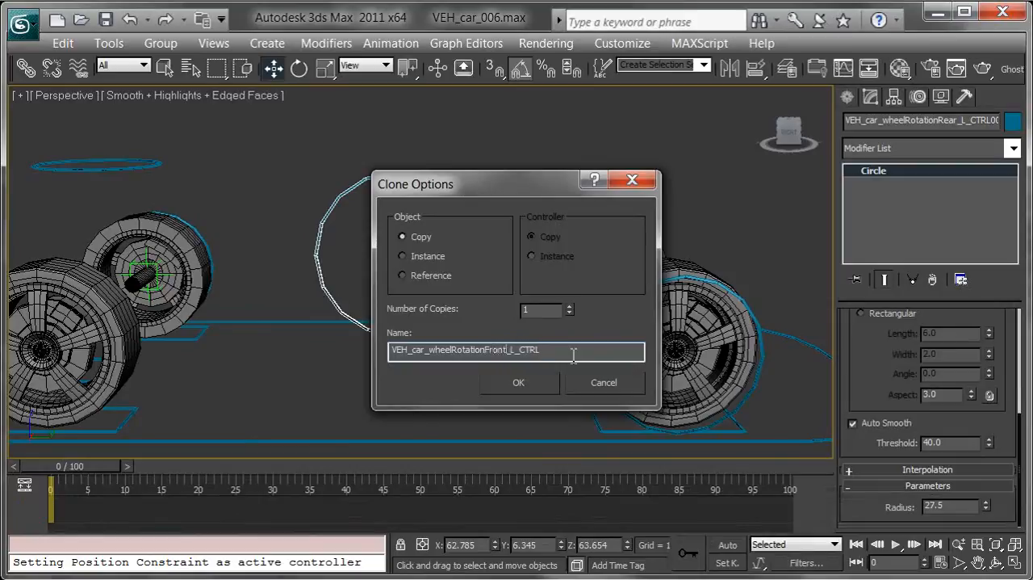
key(Return)
Align the front left control circle to the point helper at the front left wheel's center
alt+middle_drag(201, 408, 416, 356)
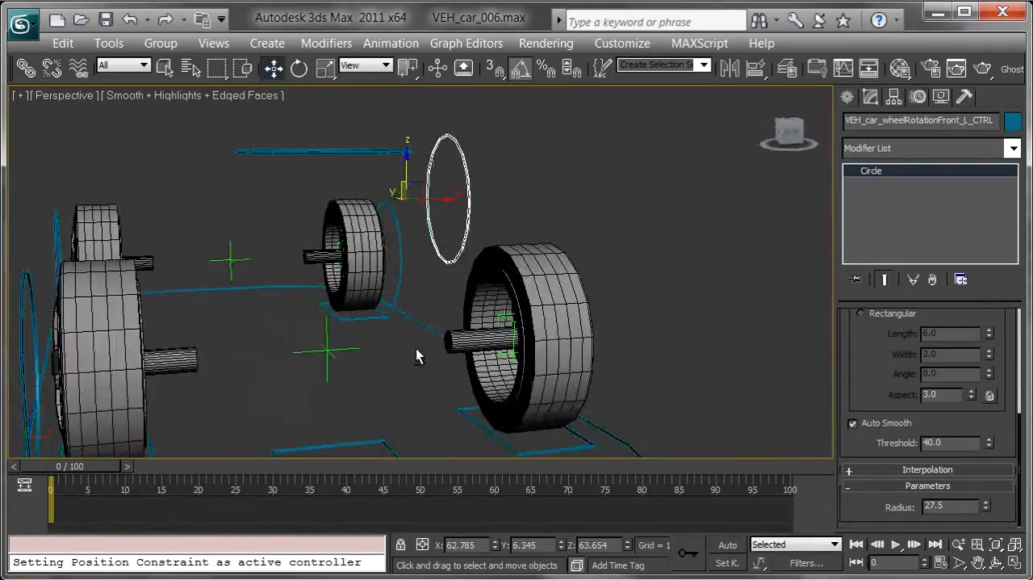
click(504, 321)
alt+middle_drag(518, 369, 545, 303)
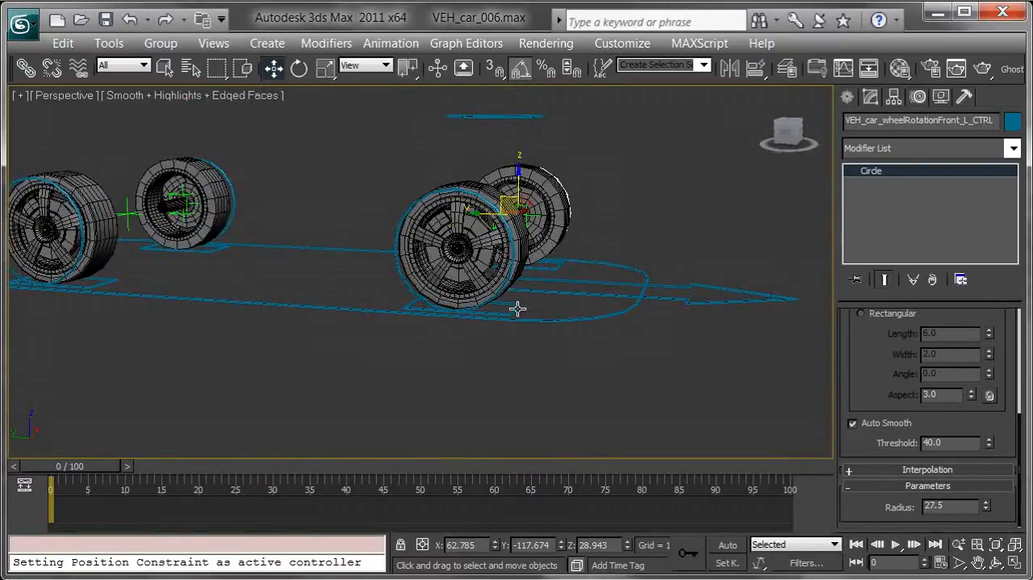
Clone the steering arrow control as a copy named VEH_car_tyreFront_R_CTRL
alt+middle_drag(541, 316, 450, 341)
drag(613, 344, 628, 385)
alt+middle_drag(629, 307, 606, 287)
alt+middle_drag(449, 297, 494, 291)
mouse_move(389, 286)
shift+mouse_down()
mouse_move(559, 203)
mouse_move(543, 177)
mouse_move(551, 194)
shift+mouse_up()
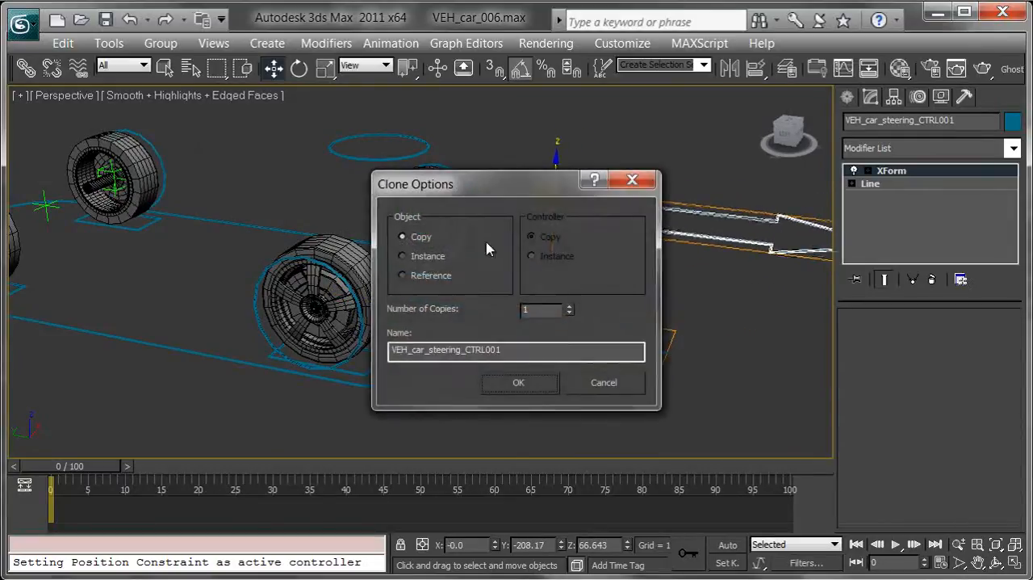
drag(537, 350, 350, 348)
text(VEH_car)
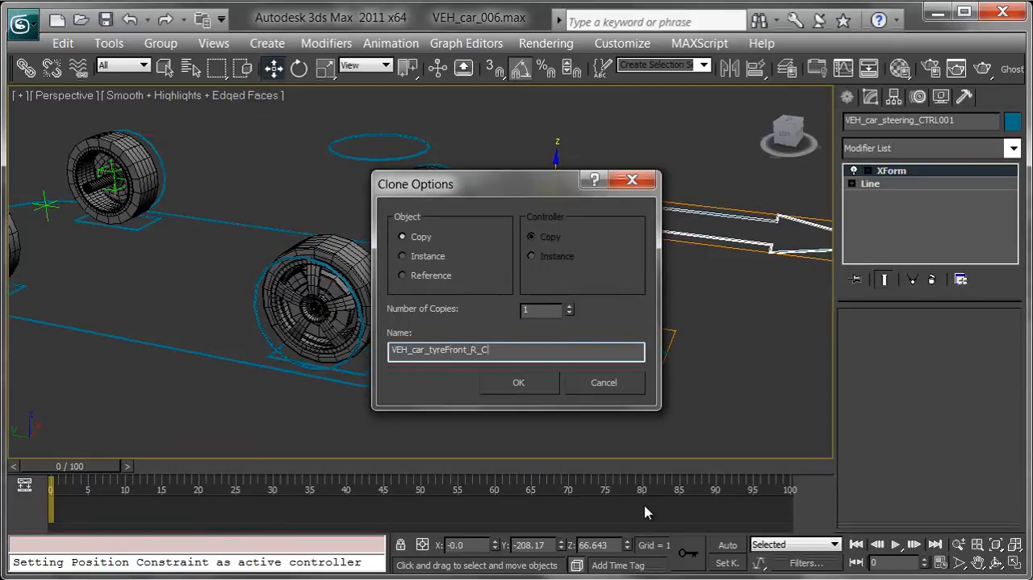
key(Return)
Align the copied arrow to the front right wheel's rotation control and rotate it to point straight down, parallel to the wheel's face
middle_drag(615, 291, 651, 326)
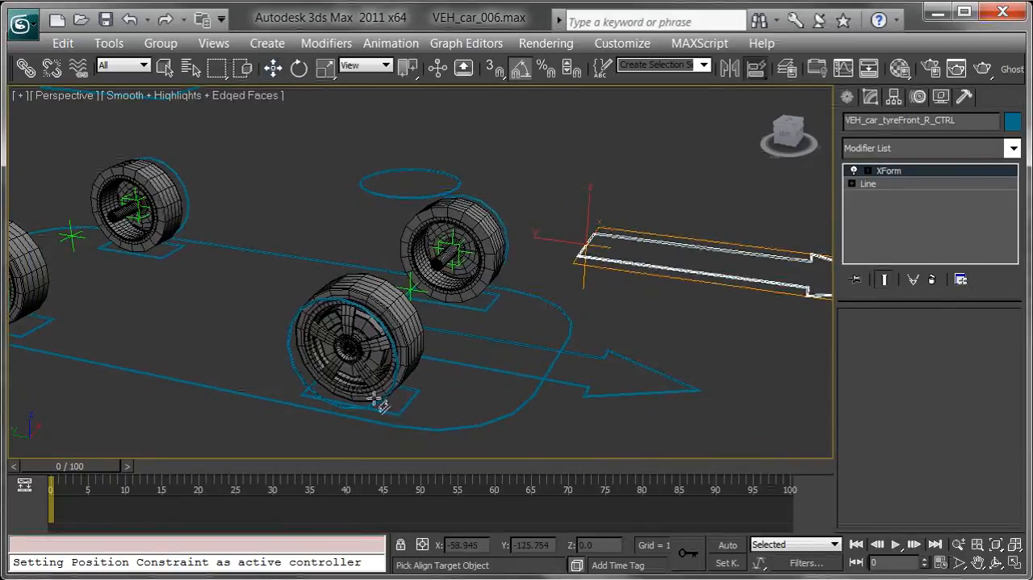
click(296, 370)
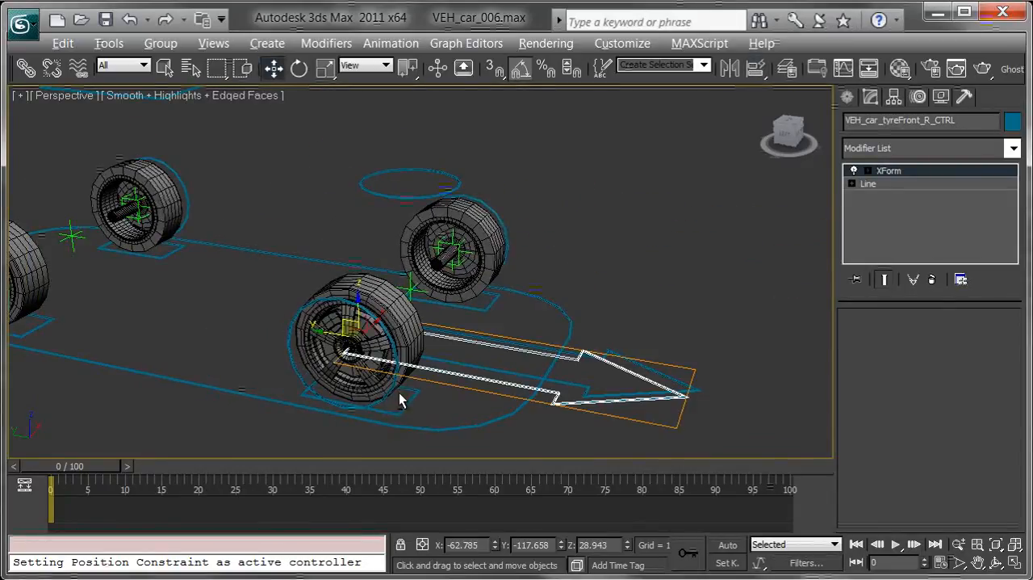
alt+middle_drag(382, 401, 417, 382)
key(e)
drag(411, 285, 475, 306)
drag(406, 328, 331, 315)
alt+middle_drag(331, 314, 388, 159)
In the Top view, move the arrow outward along X to about -81, just outside the front right wheel's face
key(t)
middle_drag(495, 284, 542, 276)
key(w)
scroll(542, 277, up, 5)
drag(618, 297, 511, 268)
key(p)
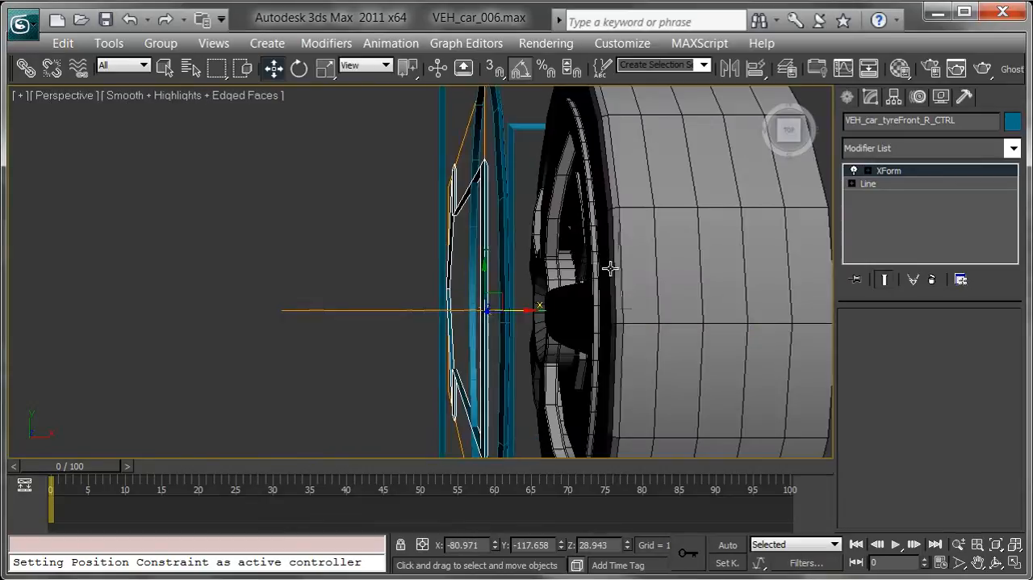
Scale down the arrow's XForm gizmo until the arrow fits between the front right wheel's hub and rim
alt+middle_drag(520, 271, 571, 184)
click(868, 171)
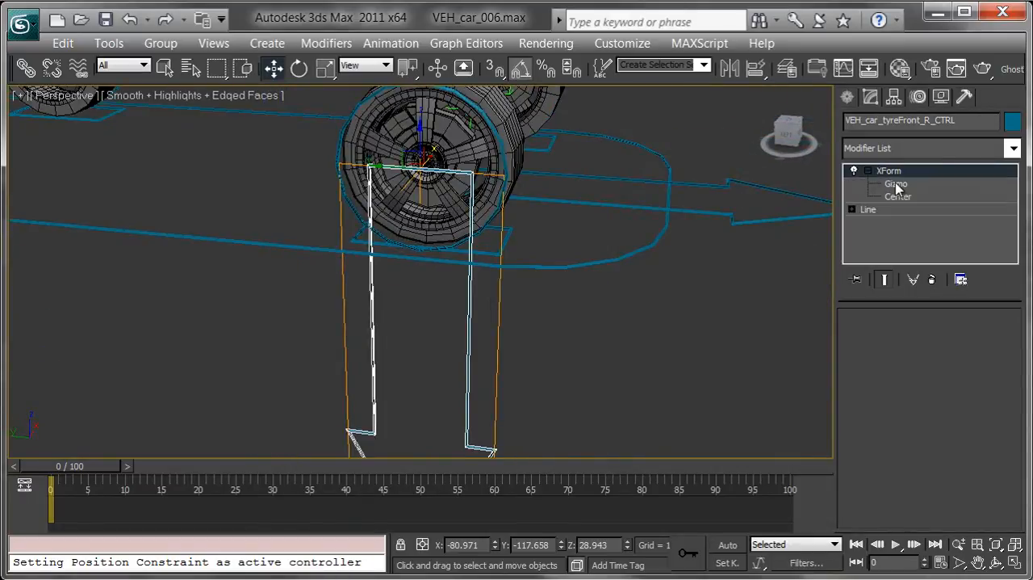
click(898, 184)
middle_drag(662, 280, 715, 277)
key(e)
key(r)
middle_drag(543, 199, 556, 226)
drag(495, 190, 184, 571)
drag(491, 146, 502, 199)
drag(493, 152, 495, 161)
alt+middle_drag(492, 183, 525, 202)
scroll(521, 195, up, 3)
click(870, 172)
click(869, 172)
Clone the small arrow in place as a Copy named VEH_car_tyreFront_L_CTRL
alt+middle_drag(619, 239, 569, 301)
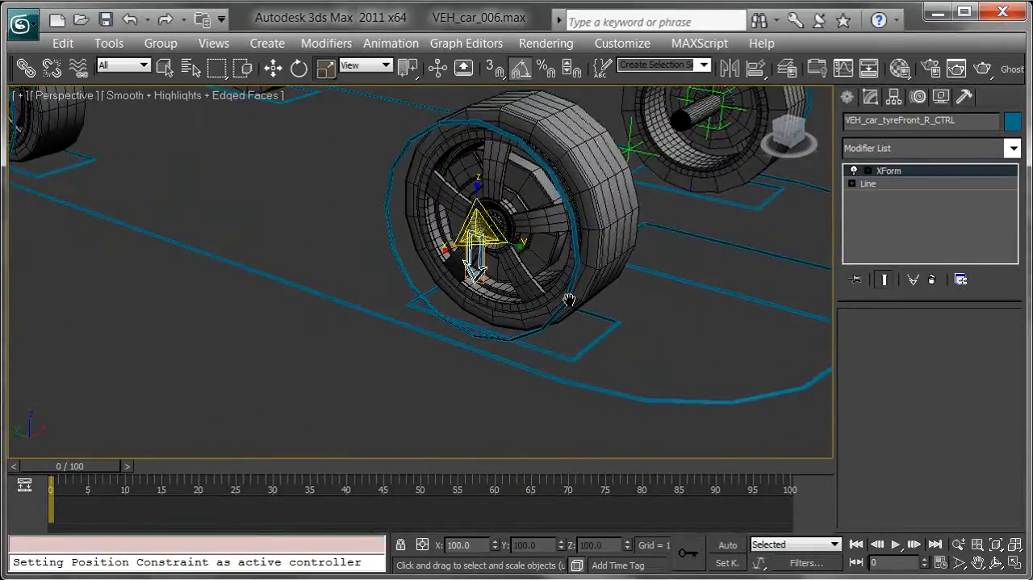
key(w)
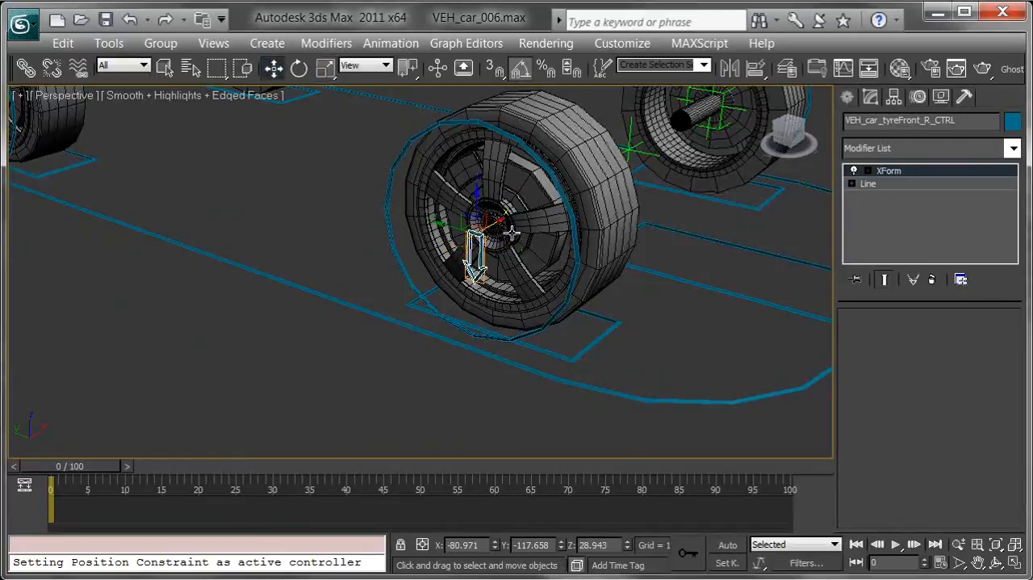
mouse_move(499, 218)
shift+mouse_down()
mouse_move(416, 258)
mouse_move(363, 302)
shift+mouse_up()
alt+middle_drag(588, 240, 582, 223)
key(ctrl+v)
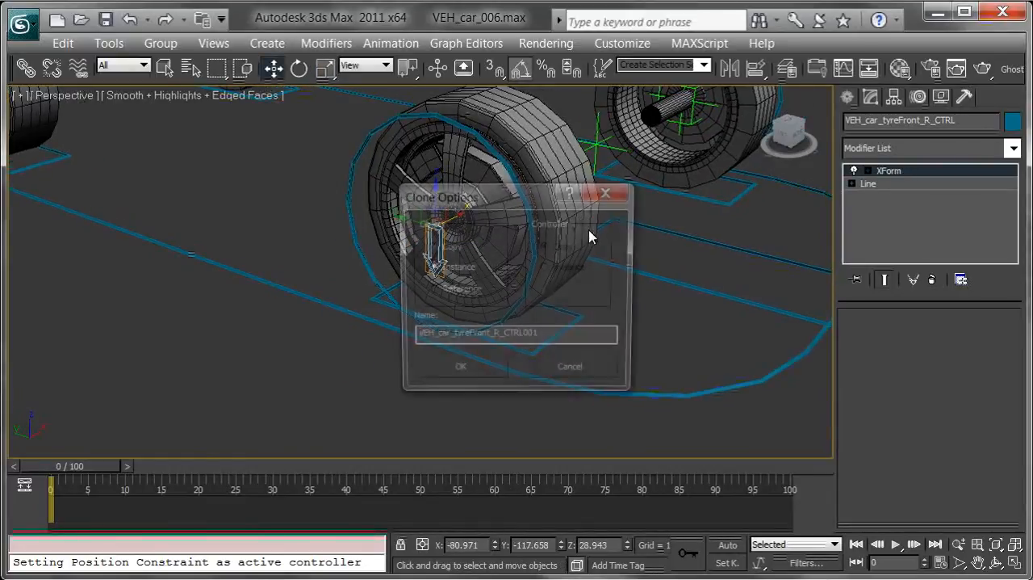
drag(481, 198, 687, 150)
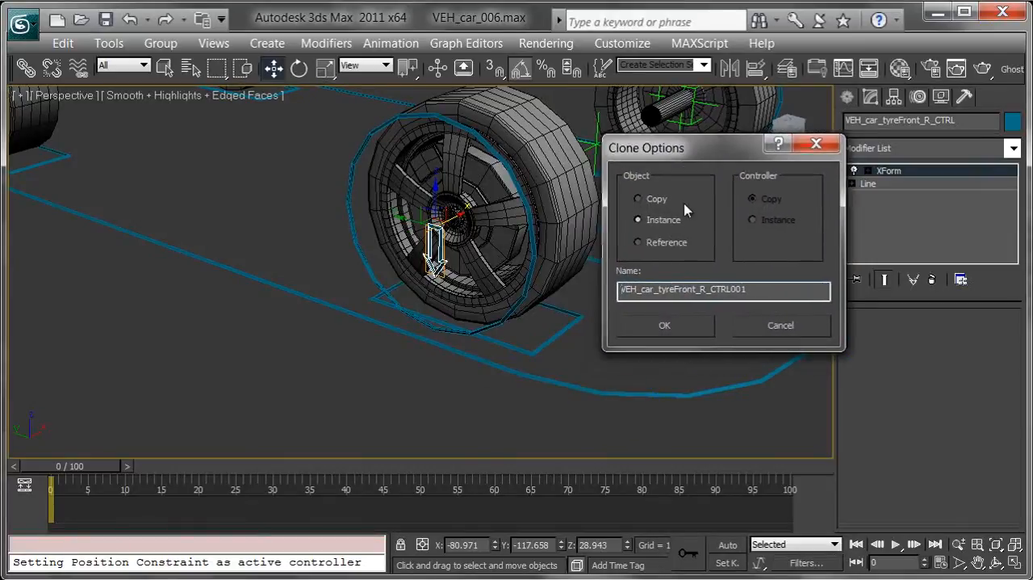
click(642, 199)
key(BackSpace)
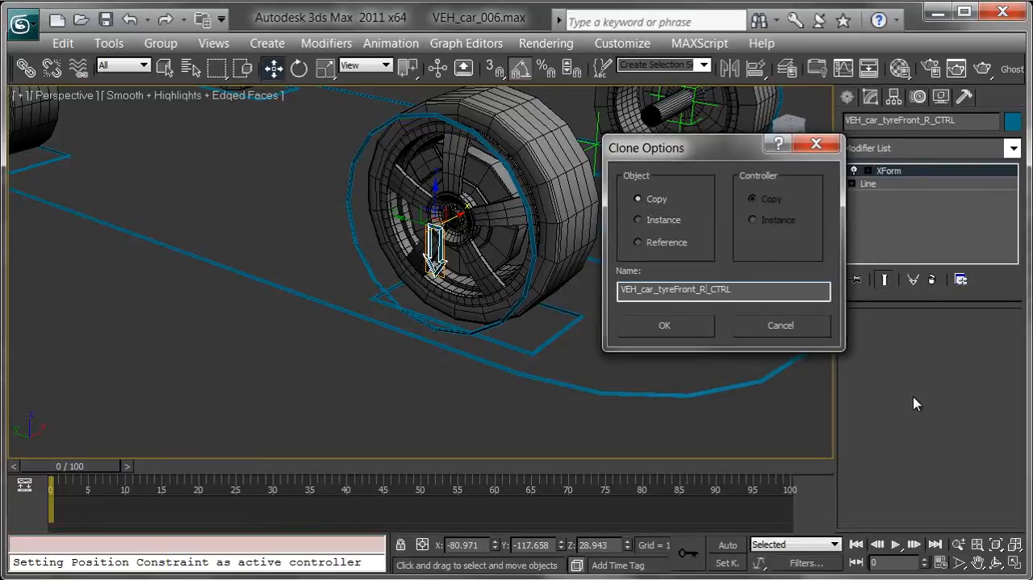
key(Return)
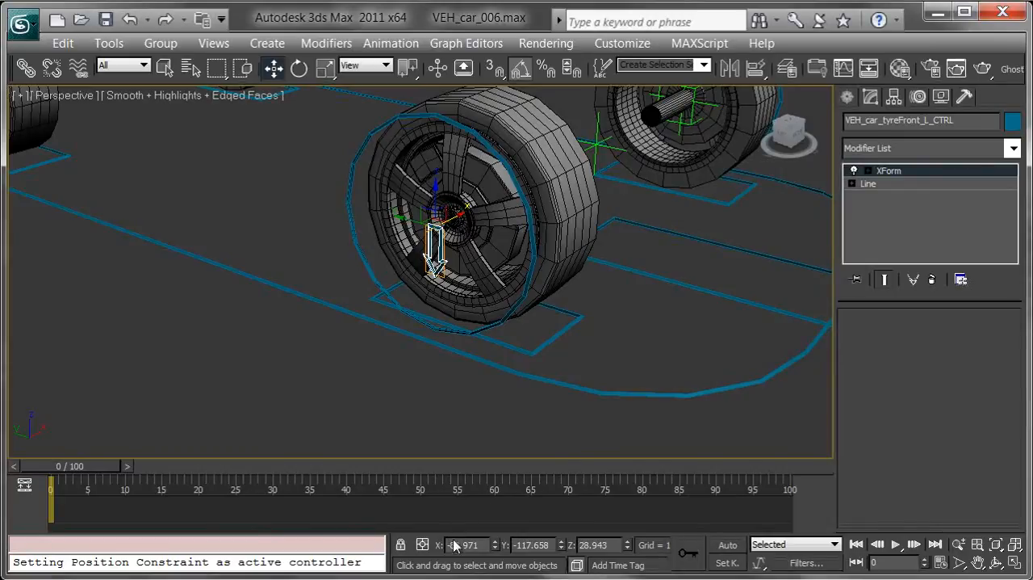
Mirror the VEH_car_tyreFront_L_CTRL arrow to the car's left side by setting its X position to 80.971
alt+middle_drag(706, 163, 623, 331)
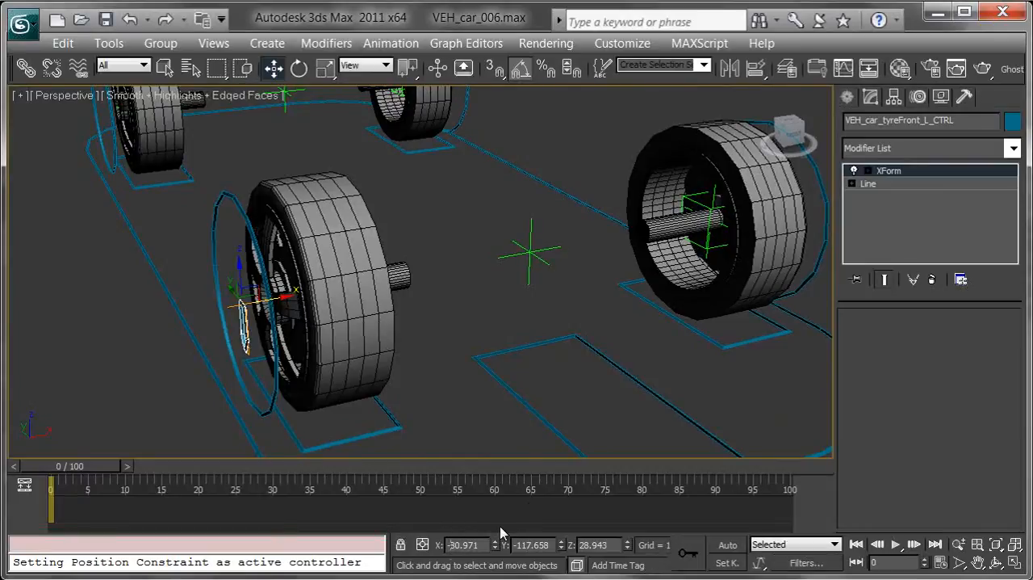
alt+middle_drag(643, 339, 511, 335)
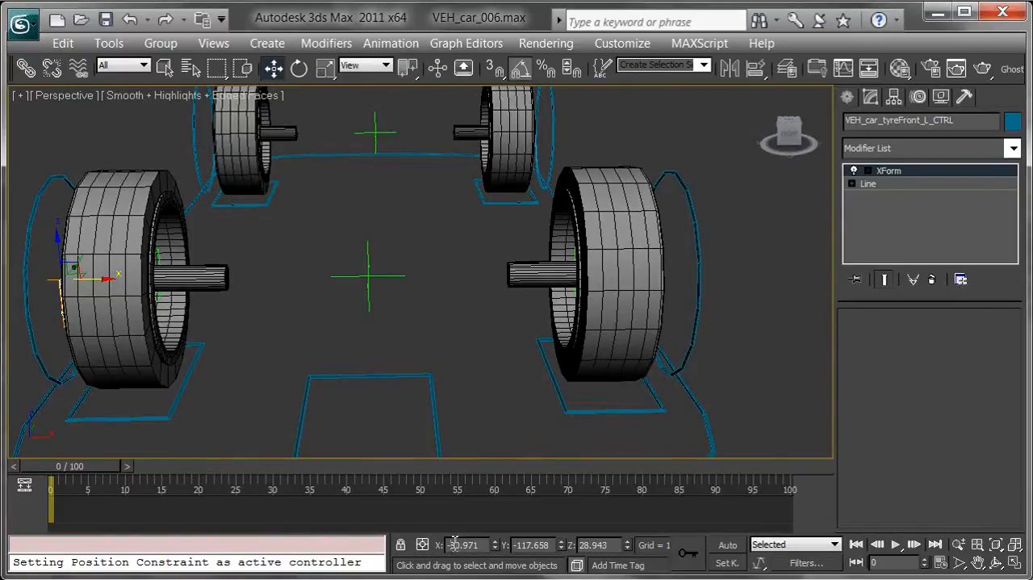
key(Return)
Clone the front left arrow along Y to the rear left wheel as a Copy named VEH_car_tyreRear_L_CTRL
alt+middle_drag(704, 312, 433, 369)
scroll(486, 345, down, 6)
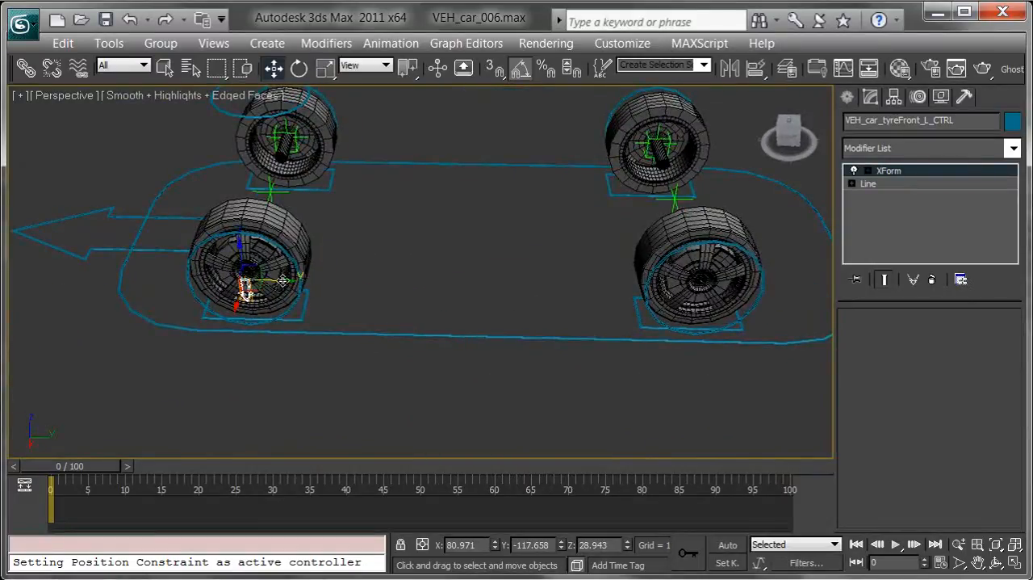
mouse_move(284, 280)
shift+mouse_down()
mouse_move(496, 297)
mouse_move(749, 299)
mouse_move(753, 310)
shift+mouse_up()
click(532, 350)
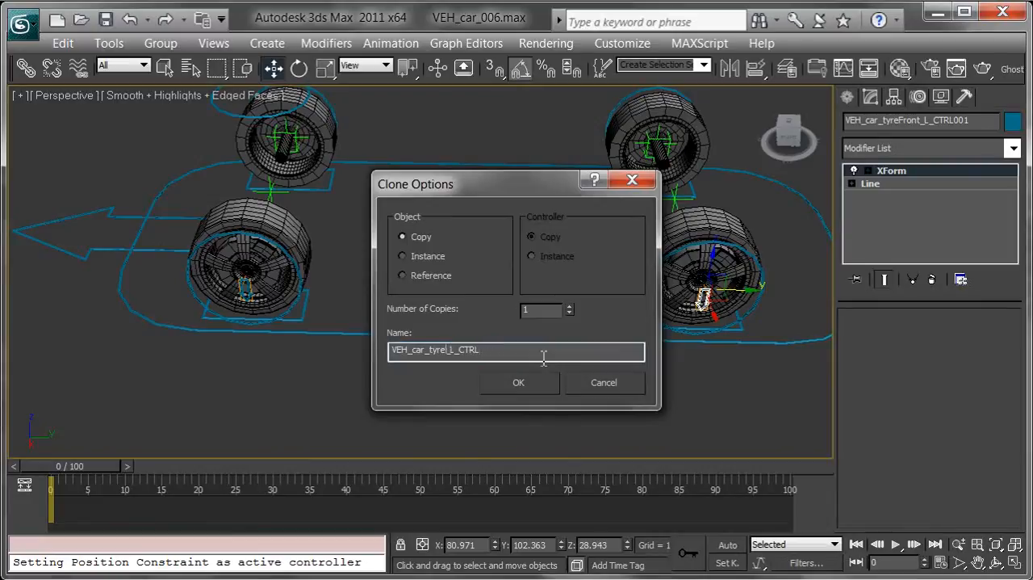
text(Rear)
key(Return)
Align the rear left arrow to the rear left wheel's circular rotation control
mouse_move(611, 263)
alt+middle_down()
mouse_move(560, 258)
mouse_move(532, 270)
alt+middle_up()
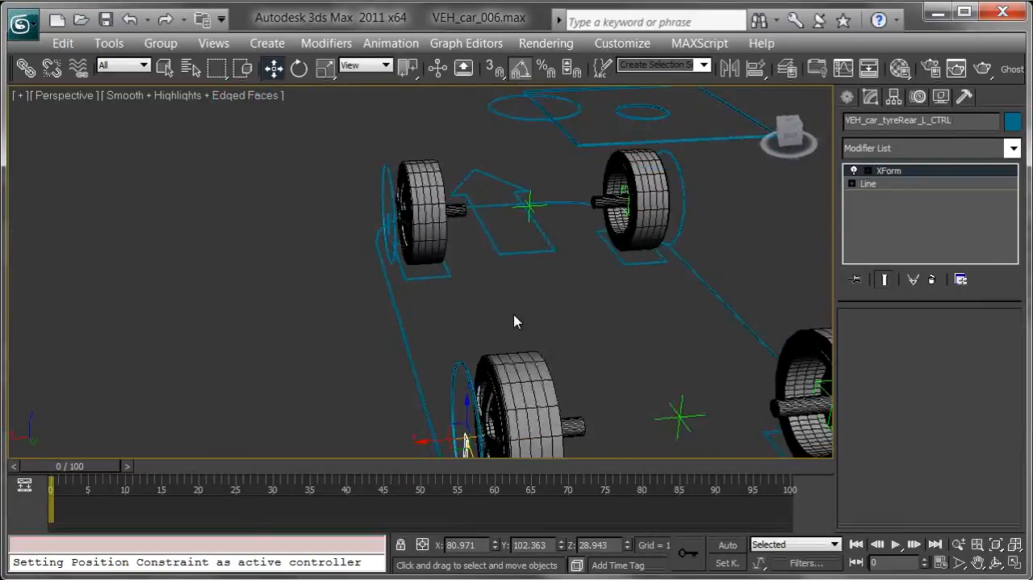
middle_drag(524, 322, 557, 242)
key(alt+a)
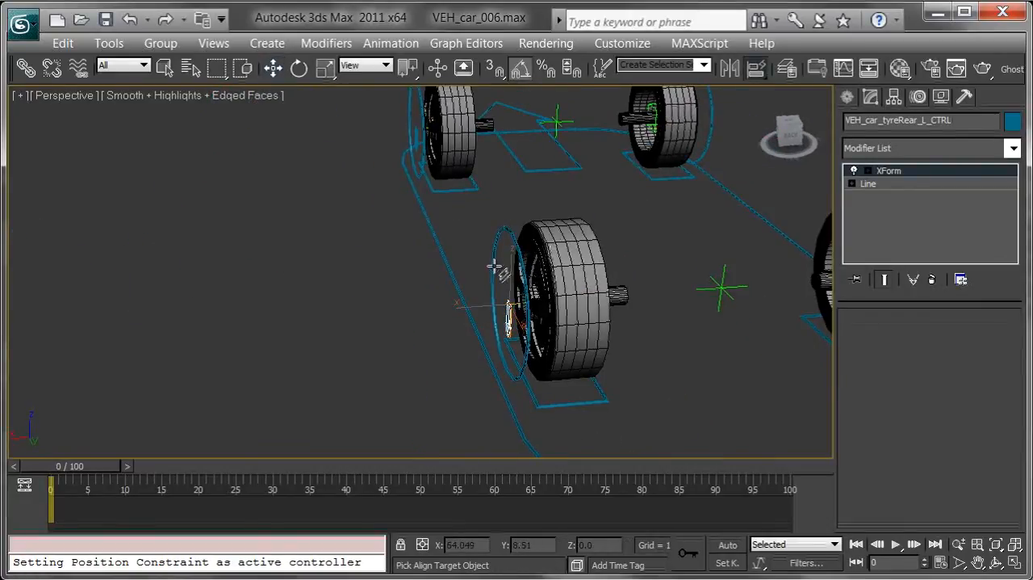
click(495, 268)
Copy the front left arrow's X position of 80.971 onto the rear left arrow
drag(520, 300, 471, 304)
middle_drag(402, 183, 423, 203)
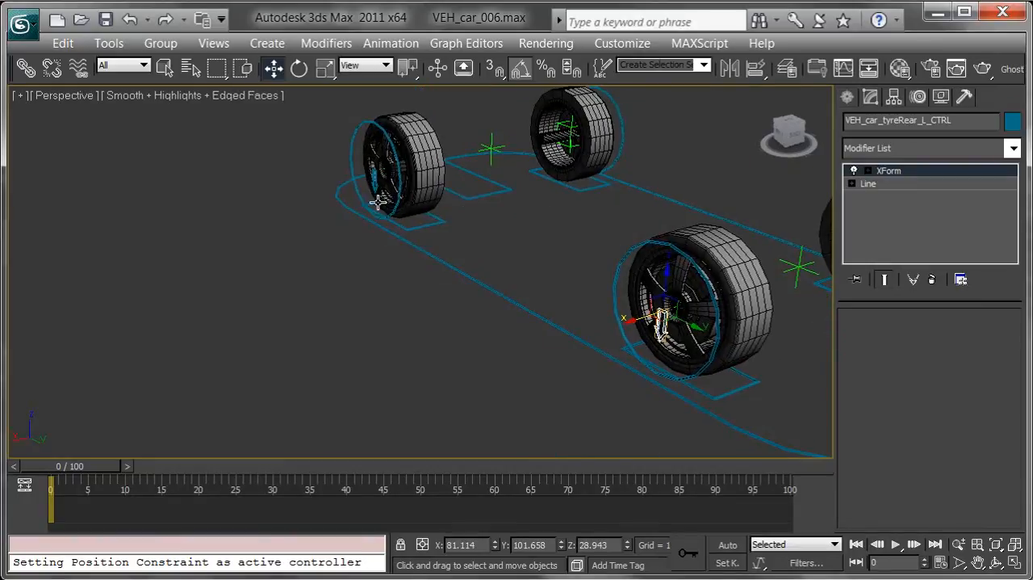
click(375, 185)
drag(480, 549, 450, 564)
key(ctrl+c)
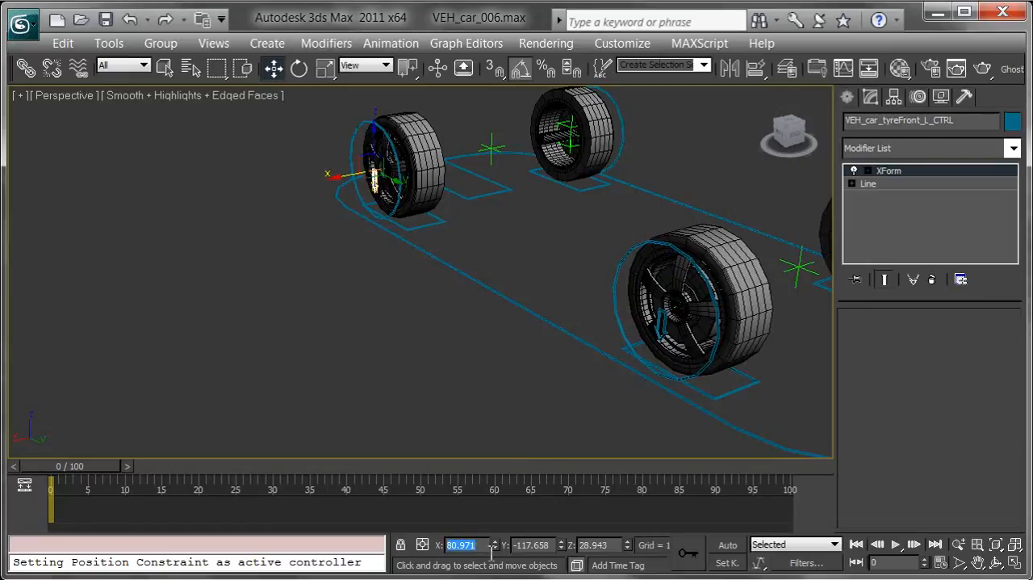
click(662, 334)
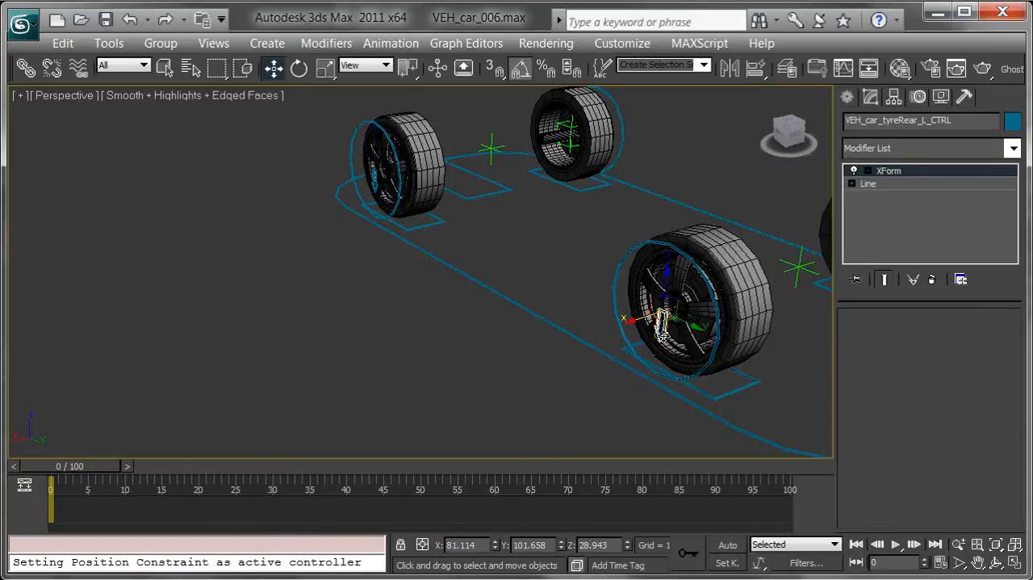
double_click(467, 544)
key(ctrl+v)
key(Return)
Clone the rear left arrow in place as a Copy named VEH_car_tyreRear_R_CTRL and set its X position to -80.971
alt+middle_drag(554, 293, 532, 335)
key(ctrl+v)
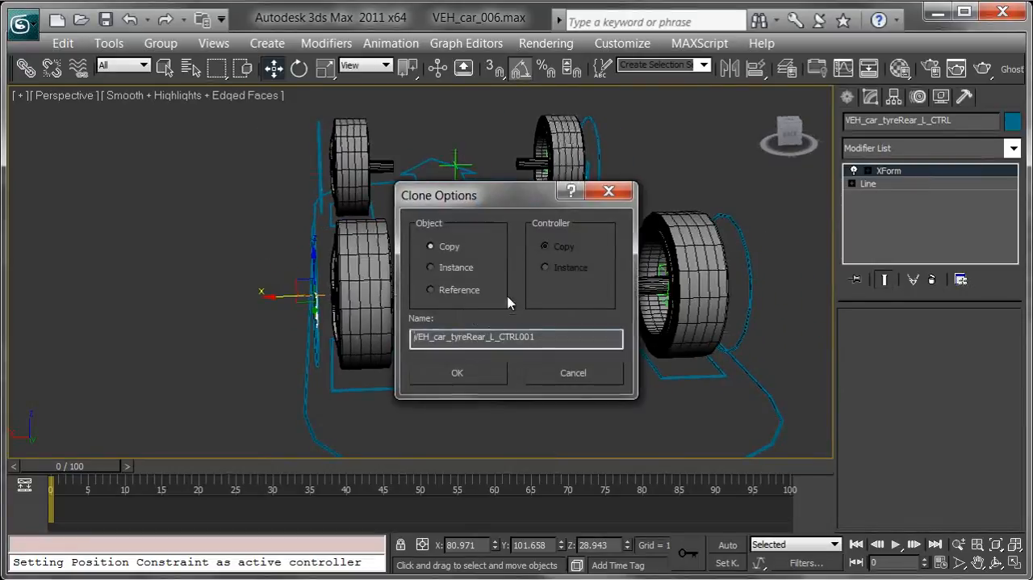
click(567, 336)
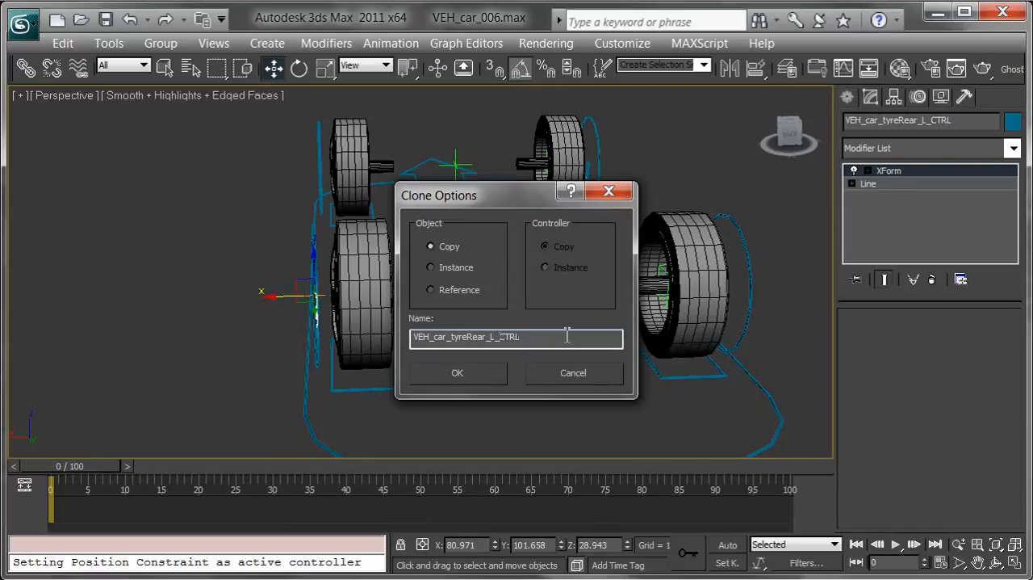
key(Return)
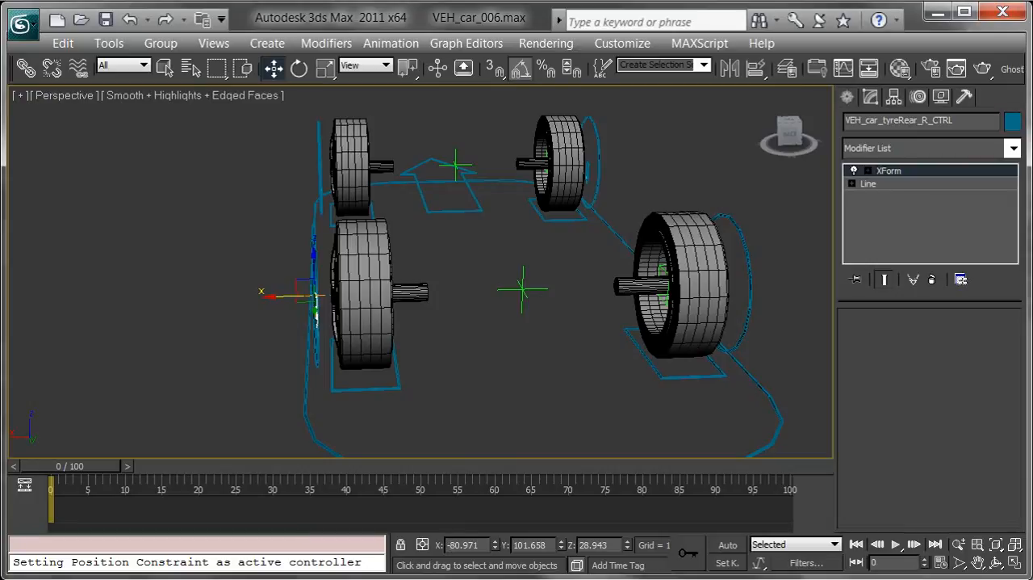
text(8)
key(Return)
alt+middle_drag(687, 381, 576, 329)
click(419, 313)
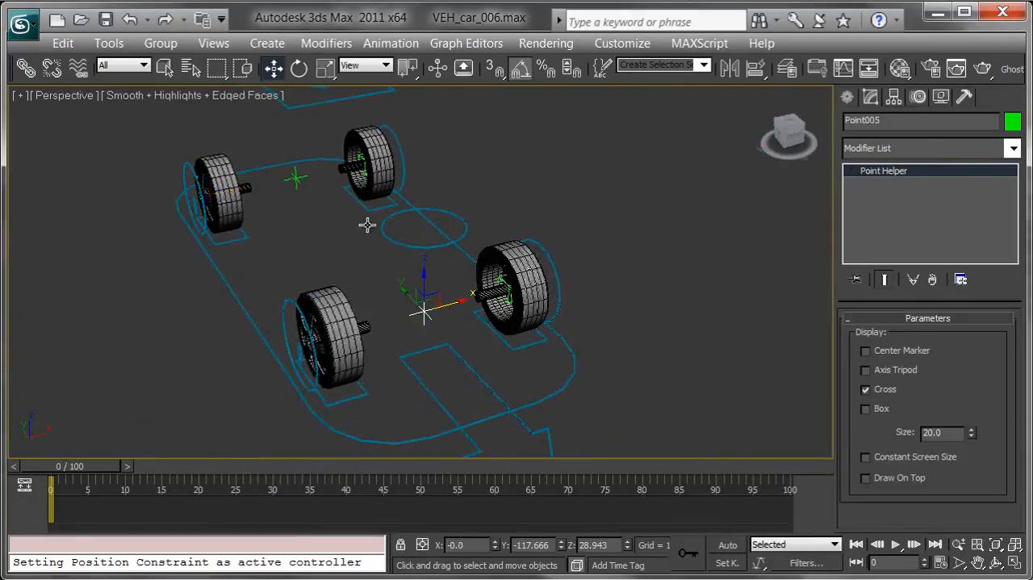
click(296, 178)
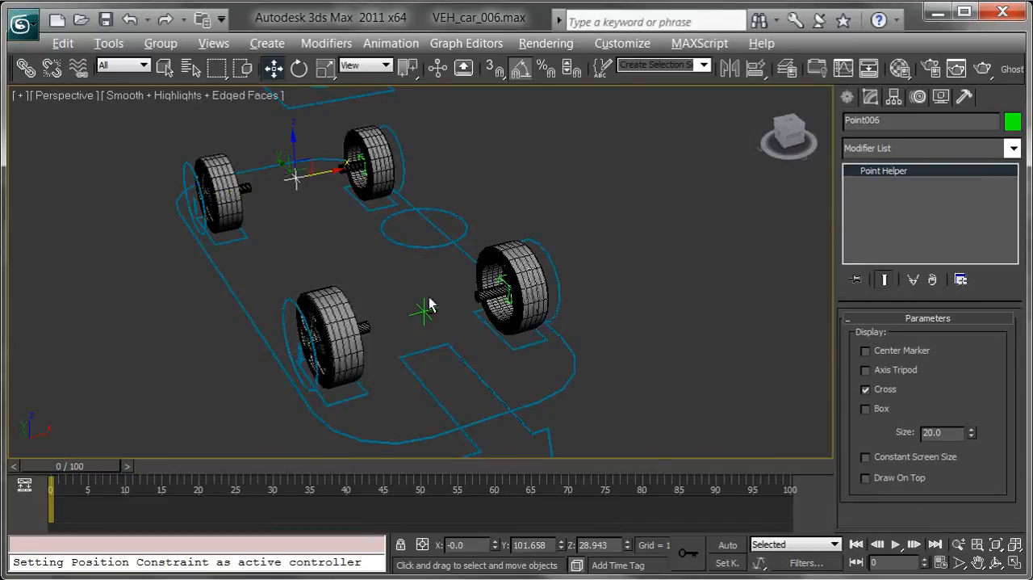
alt+middle_drag(429, 304, 385, 288)
click(257, 317)
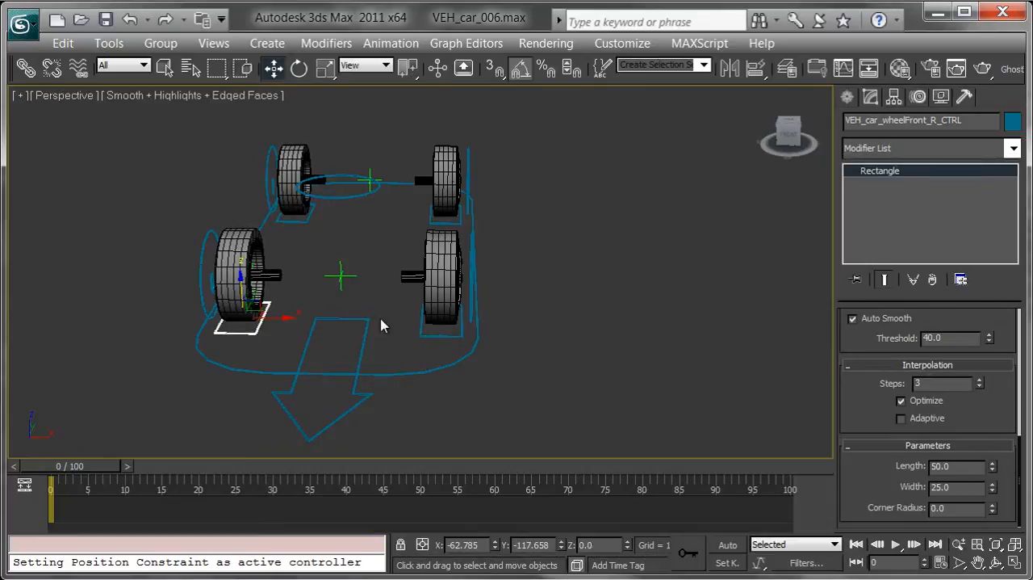
middle_drag(333, 294, 369, 288)
Draw a small rectangle spline about 20 by 20 between the two front wheels
click(847, 97)
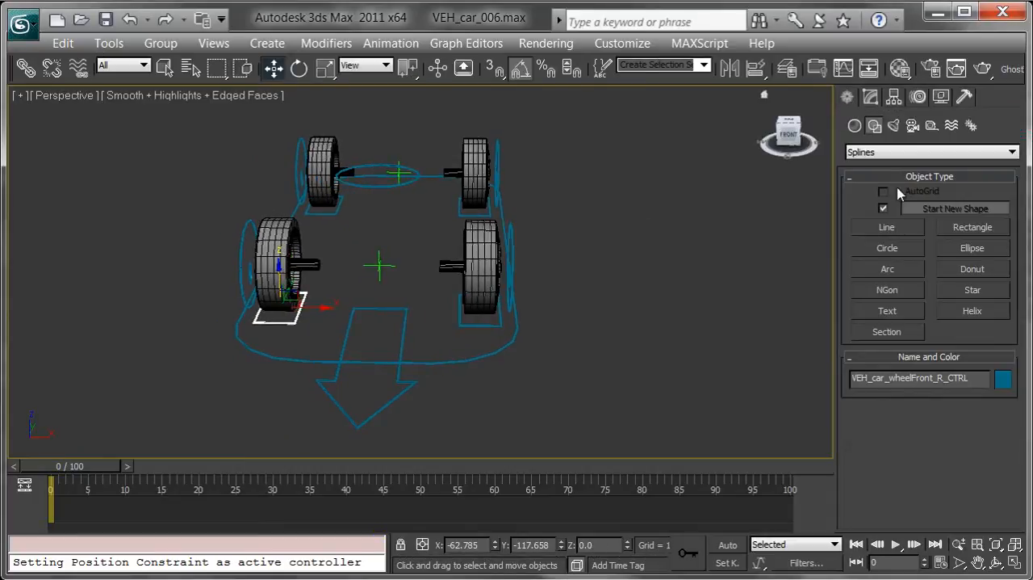
click(971, 228)
alt+middle_drag(428, 256, 390, 296)
drag(376, 296, 407, 315)
middle_drag(443, 314, 451, 304)
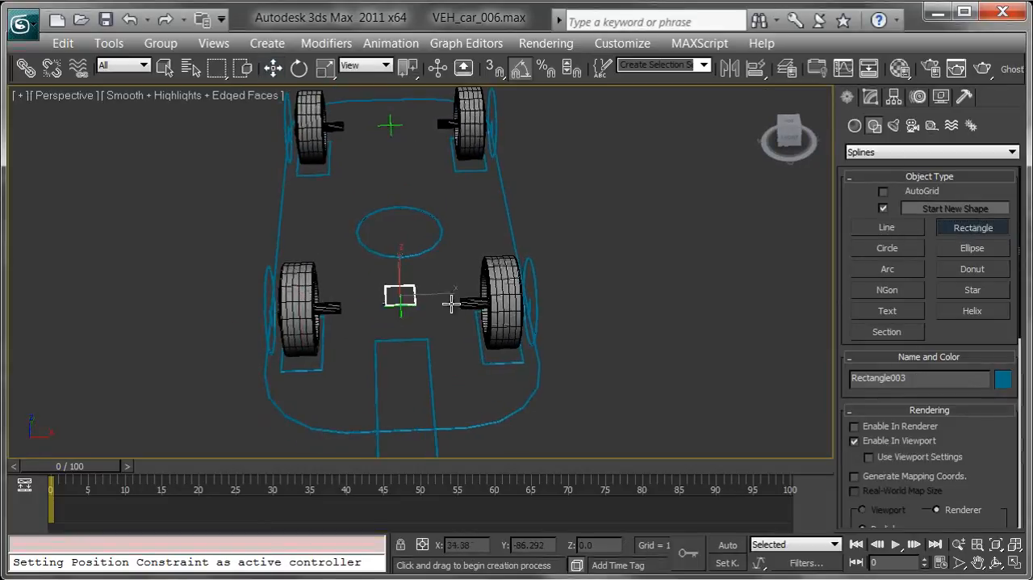
right_click(450, 303)
Align the new rectangle to the point helper centred between the front wheels
scroll(444, 315, up, 5)
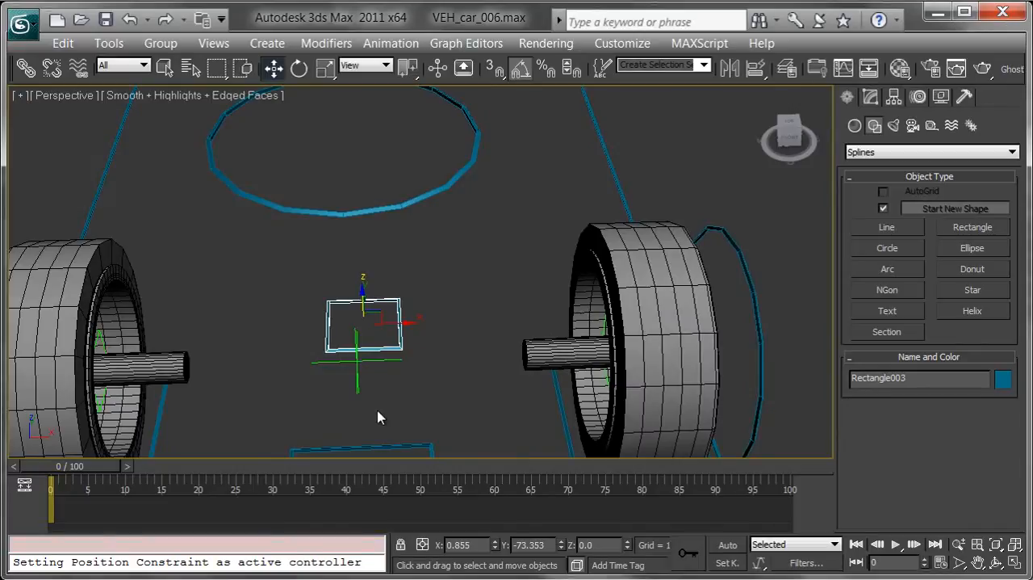
key(shift+a)
click(357, 373)
middle_drag(426, 367, 485, 268)
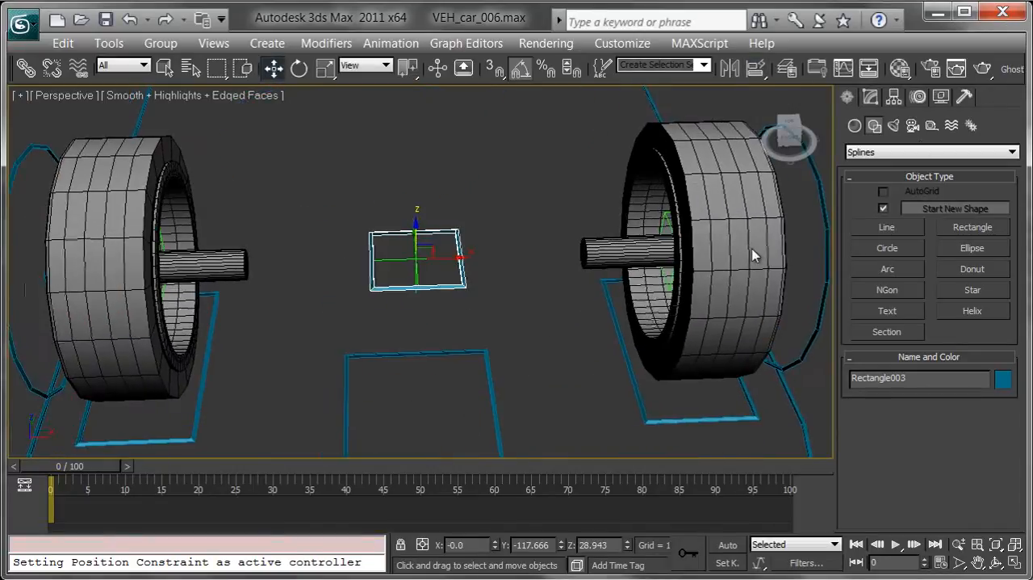
Set the rectangle's length to 25
click(871, 98)
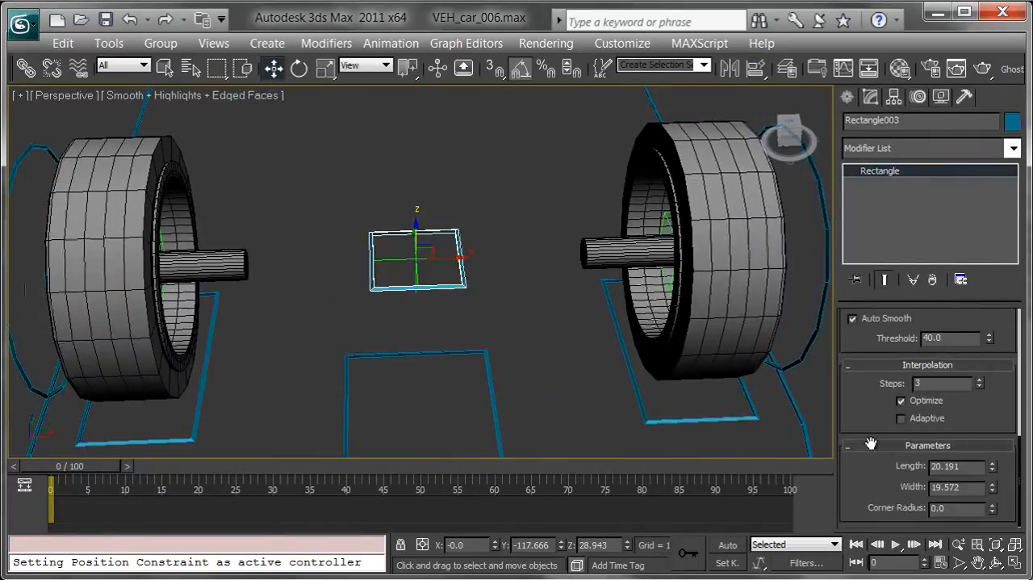
drag(993, 466, 991, 454)
double_click(973, 466)
text(25)
key(Return)
Widen the rectangle across both front wheels and set its width to 155
drag(993, 489, 785, 276)
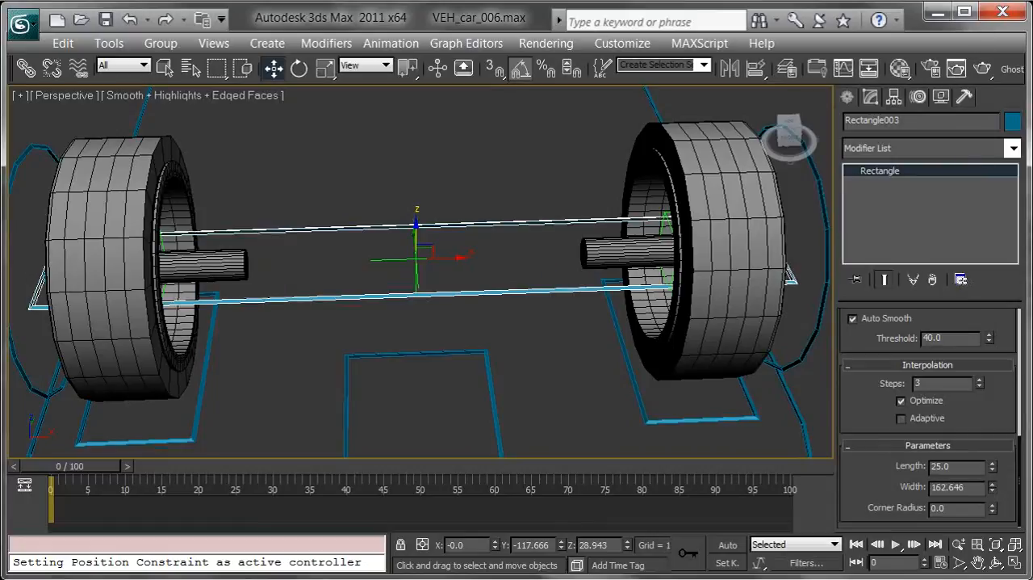
middle_drag(401, 308, 485, 327)
scroll(484, 329, up, 5)
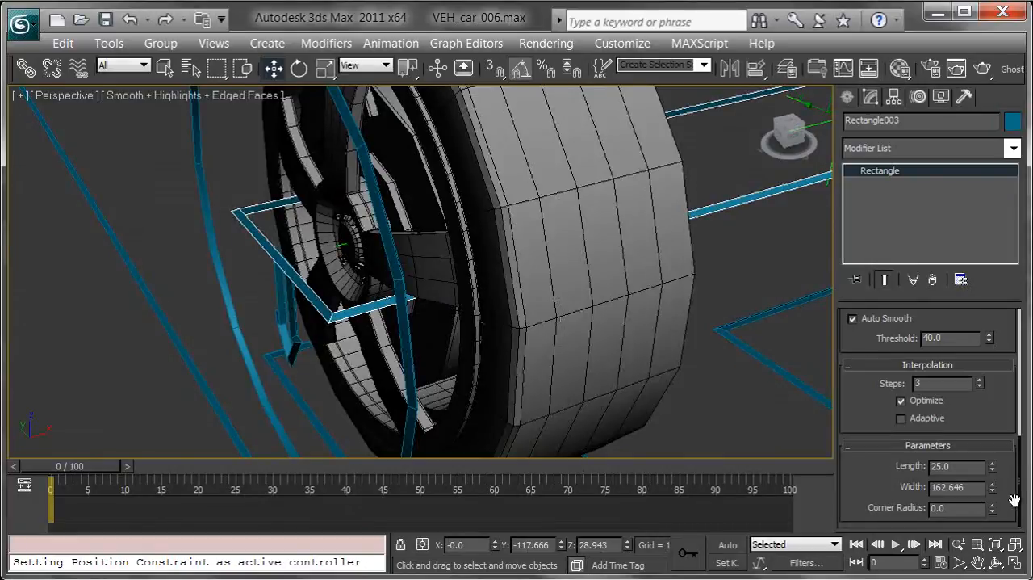
drag(995, 494, 993, 501)
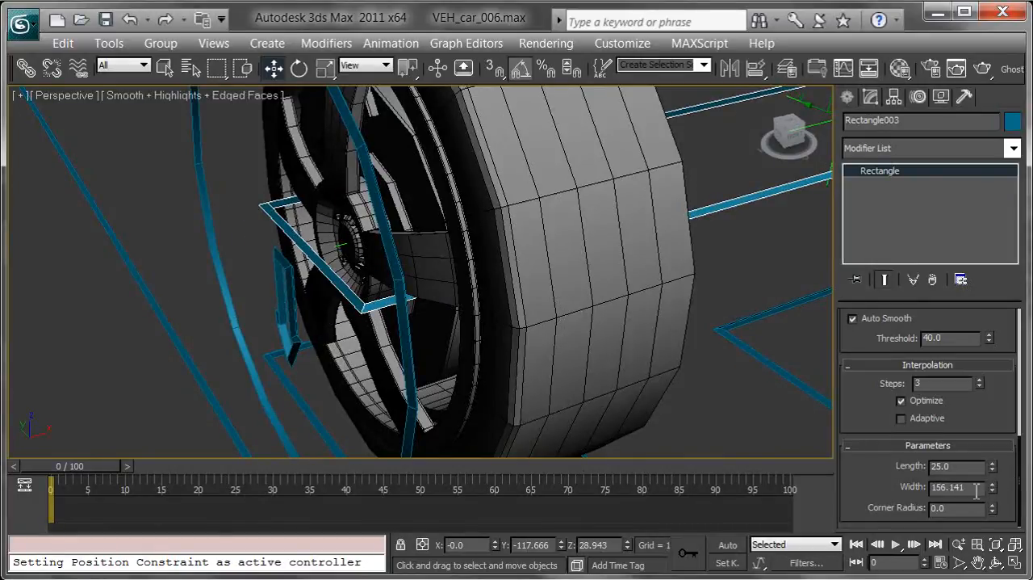
text(155)
key(Return)
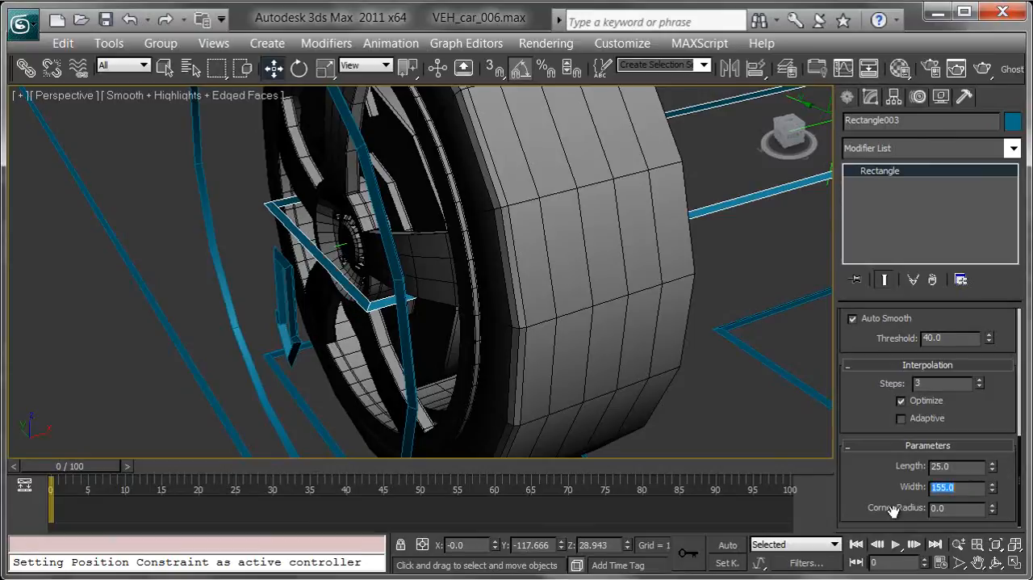
Try a width of 160 for the rectangle and set it back to 155
text(160)
key(Return)
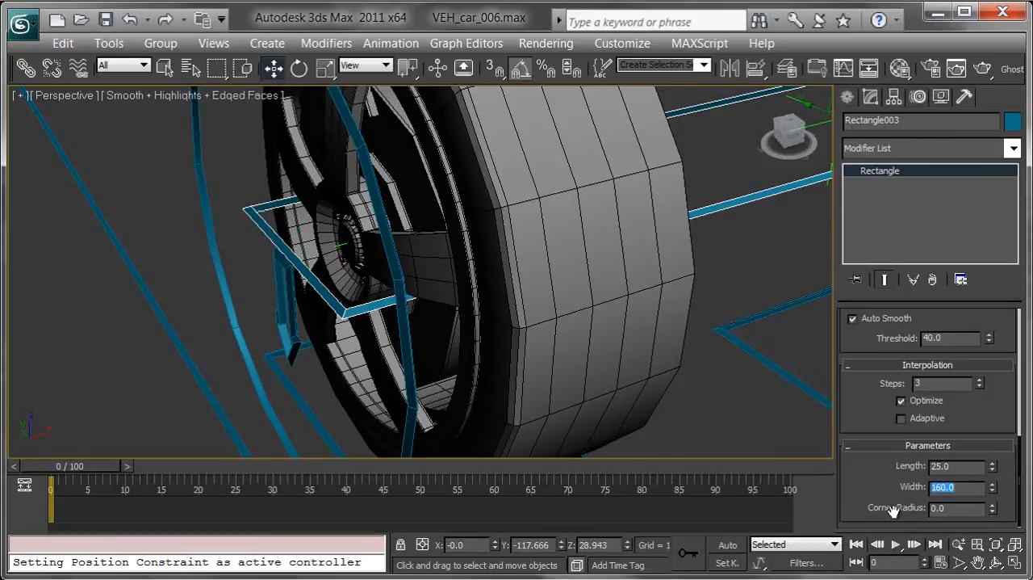
scroll(488, 317, down, 5)
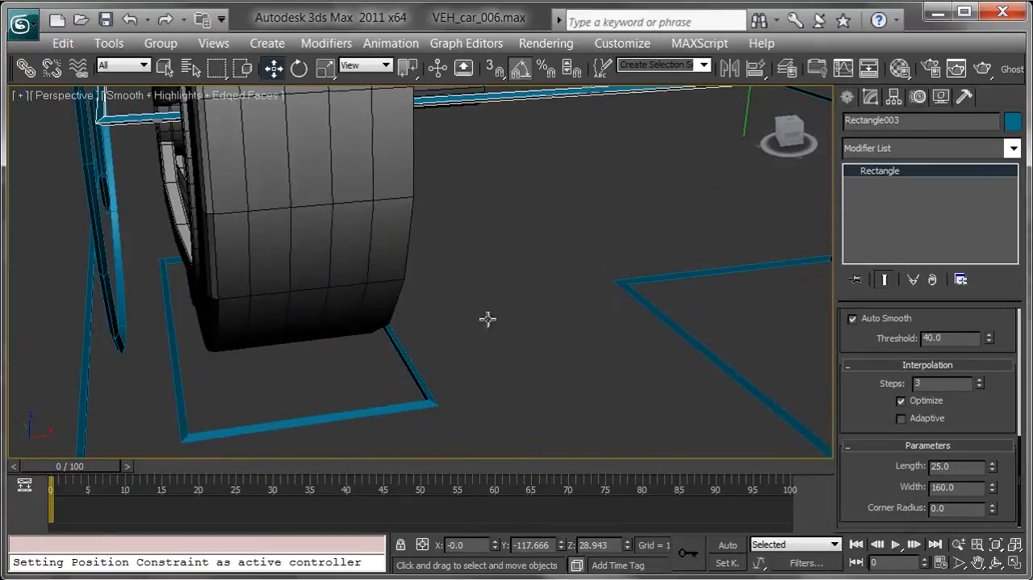
click(961, 487)
text(15)
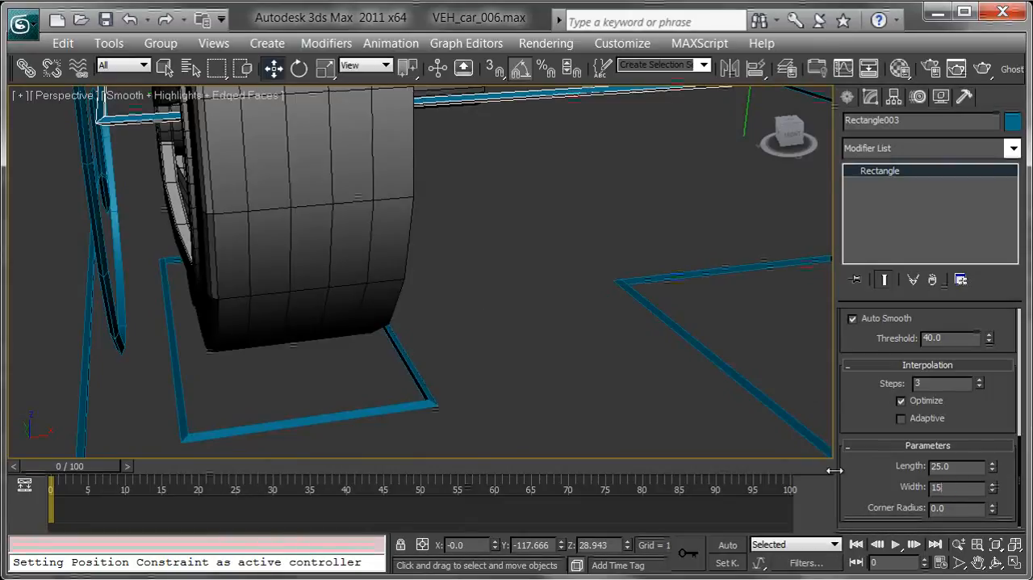
text(5)
key(Return)
middle_drag(600, 357, 742, 511)
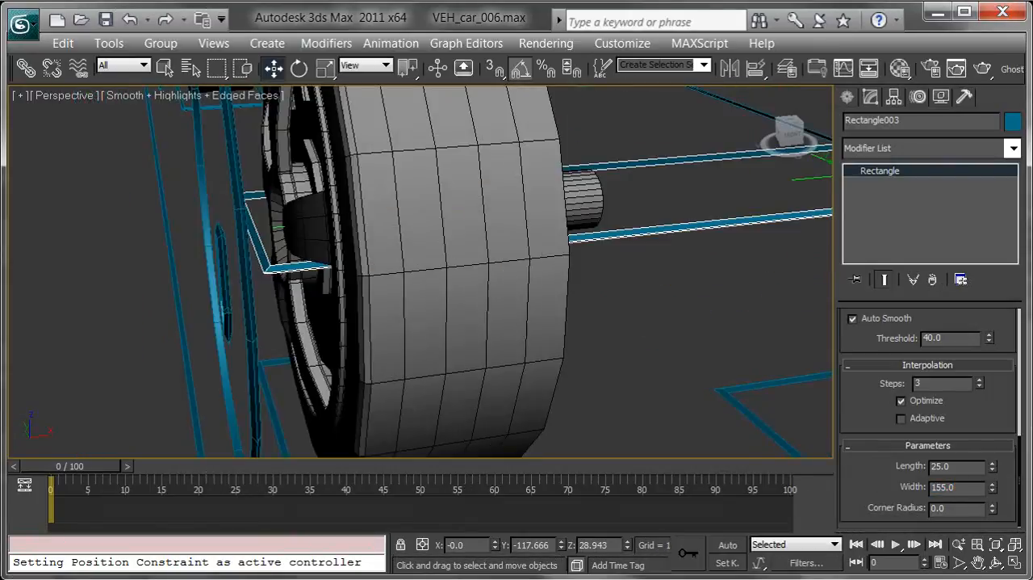
Rename the front axle rectangle as VEH_car_axleFront_CTRL
alt+middle_drag(717, 326, 675, 381)
scroll(628, 344, down, 5)
alt+middle_drag(704, 344, 634, 308)
click(920, 120)
text(VEH_car_axleFront_CTRL)
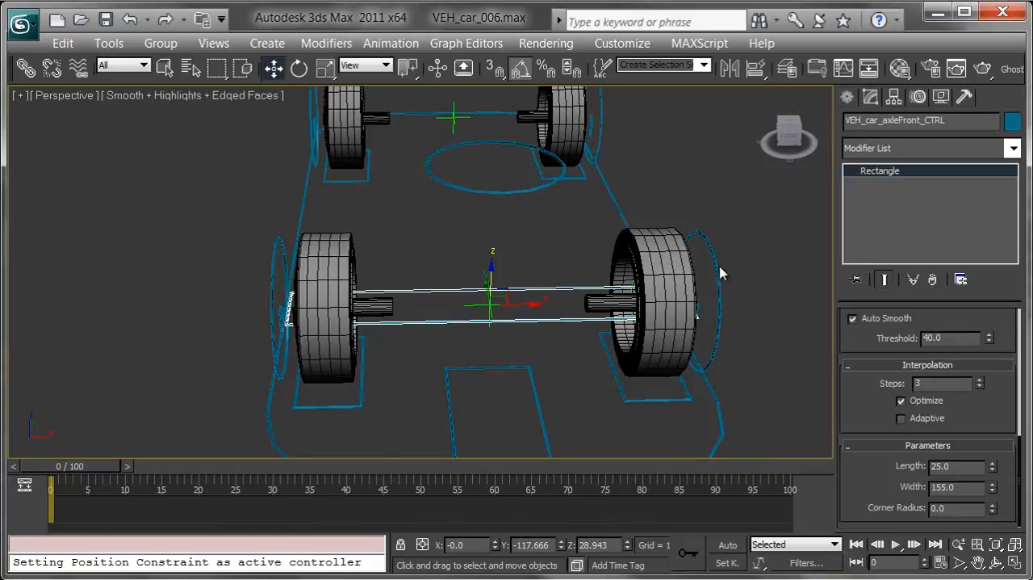
Clone the front axle rectangle along Y toward the rear wheels as a Copy named VEH_car_axleRear_CTRL
alt+middle_drag(406, 299, 494, 308)
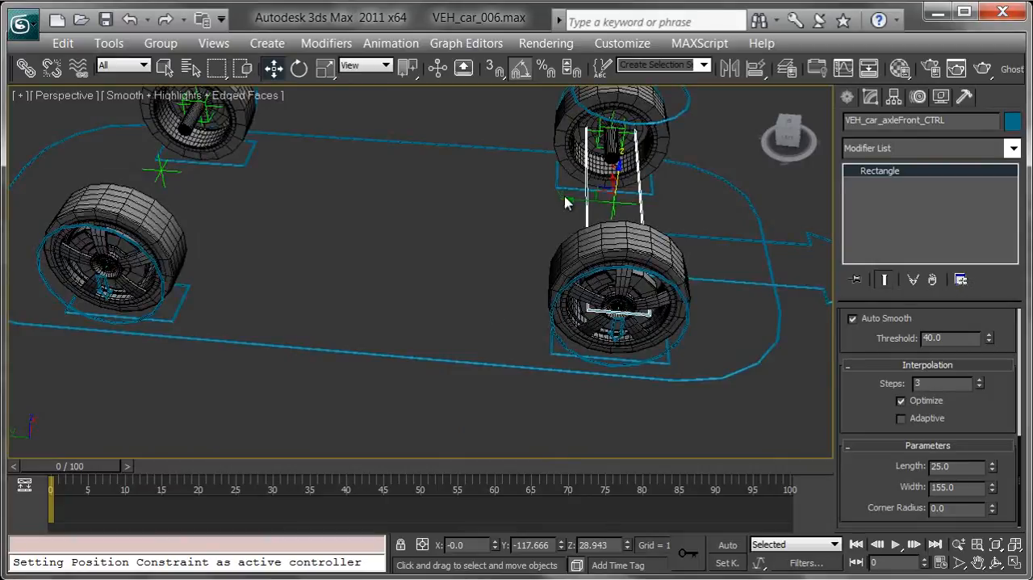
shift+drag(567, 203, 380, 183)
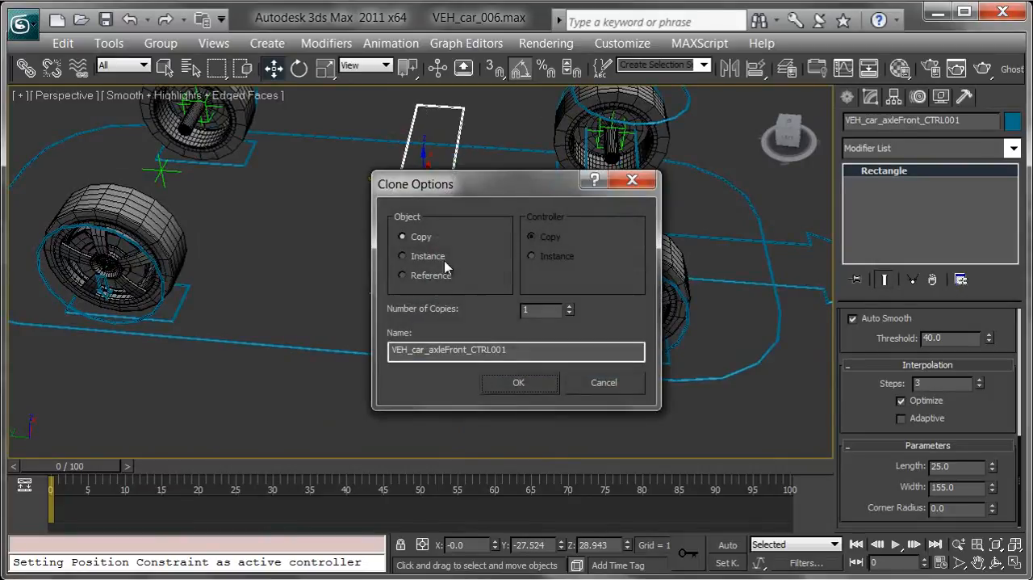
key(BackSpace)
key(BackSpace)
key(BackSpace)
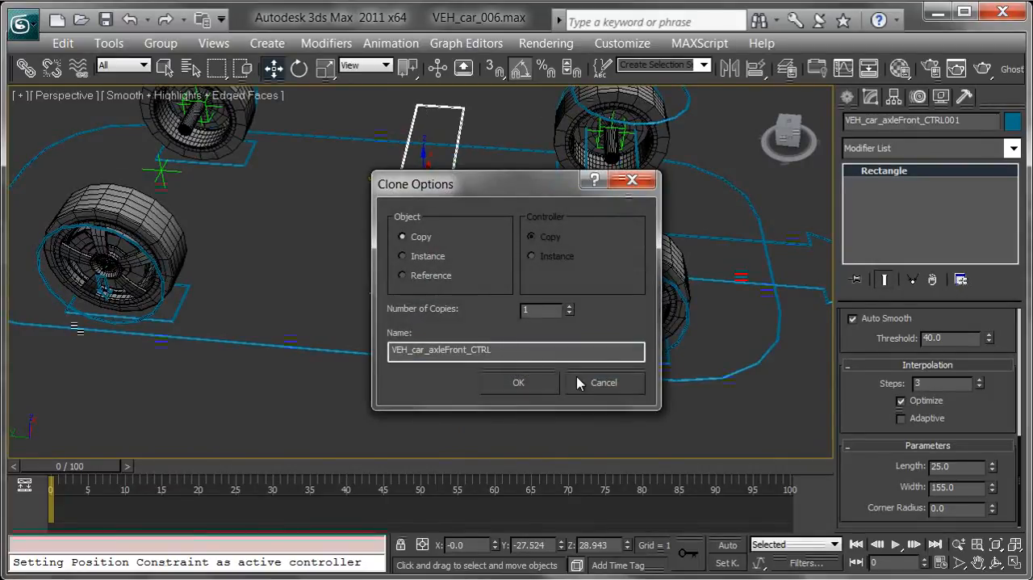
text(Rear)
key(Return)
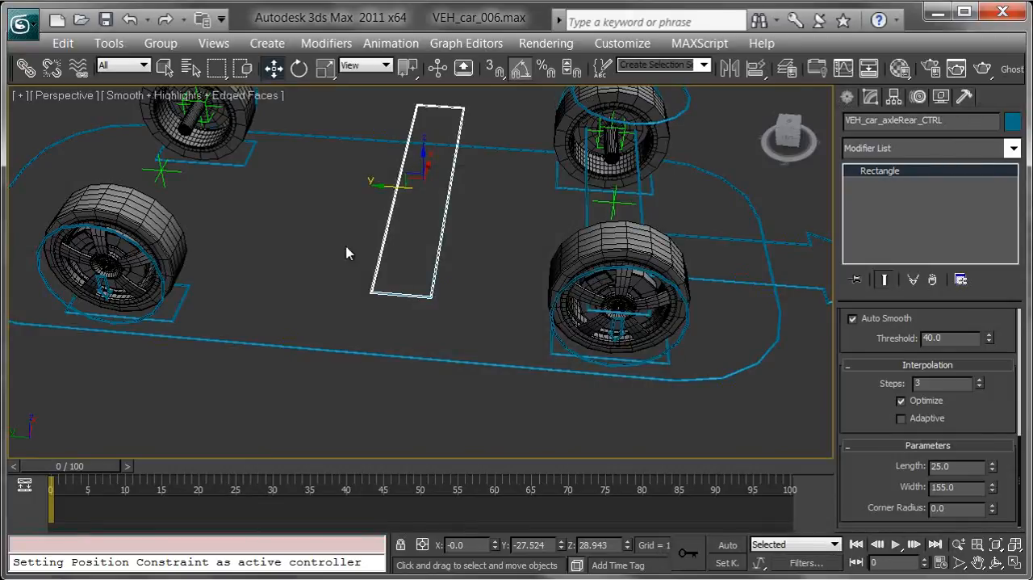
Align the rear axle rectangle to the point helper centred between the rear wheels
middle_drag(344, 254, 480, 302)
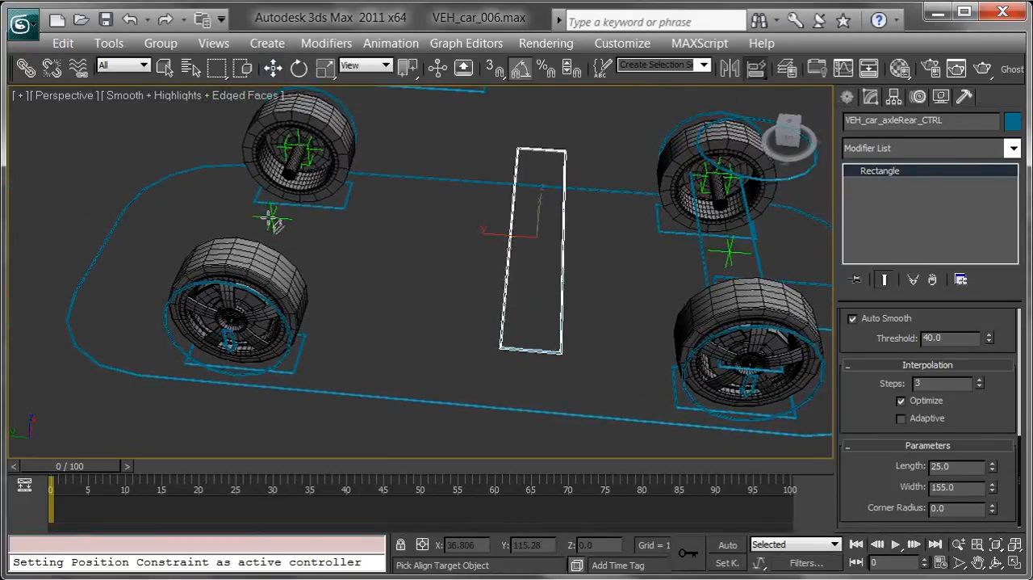
click(272, 219)
alt+middle_drag(515, 314, 388, 292)
ctrl+click(246, 267)
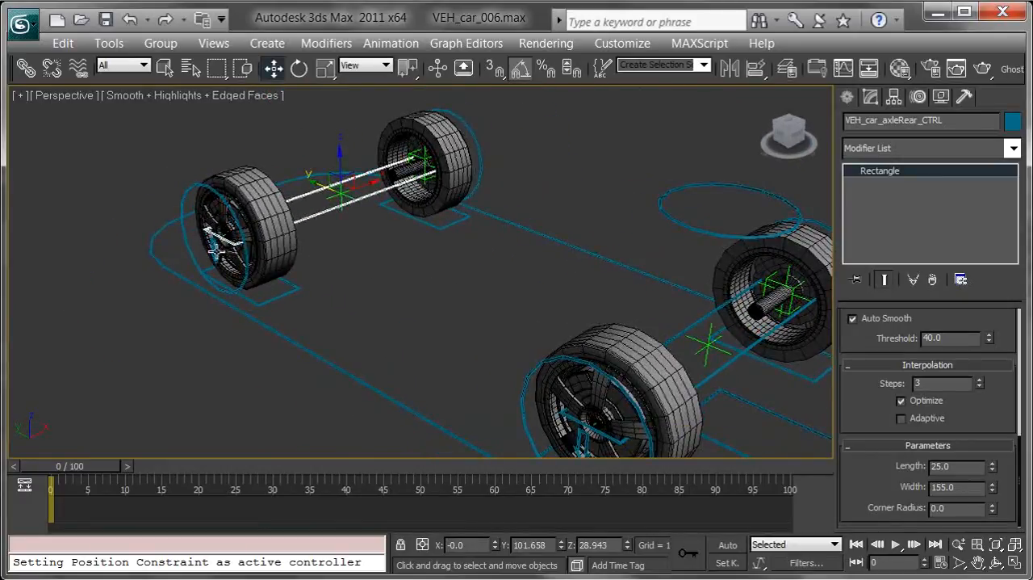
Add both rear wheels' rotation circles, tyre arrows and ground rectangles to the selected rear axle rectangle
ctrl+click(301, 293)
ctrl+click(187, 215)
alt+middle_drag(328, 235, 362, 253)
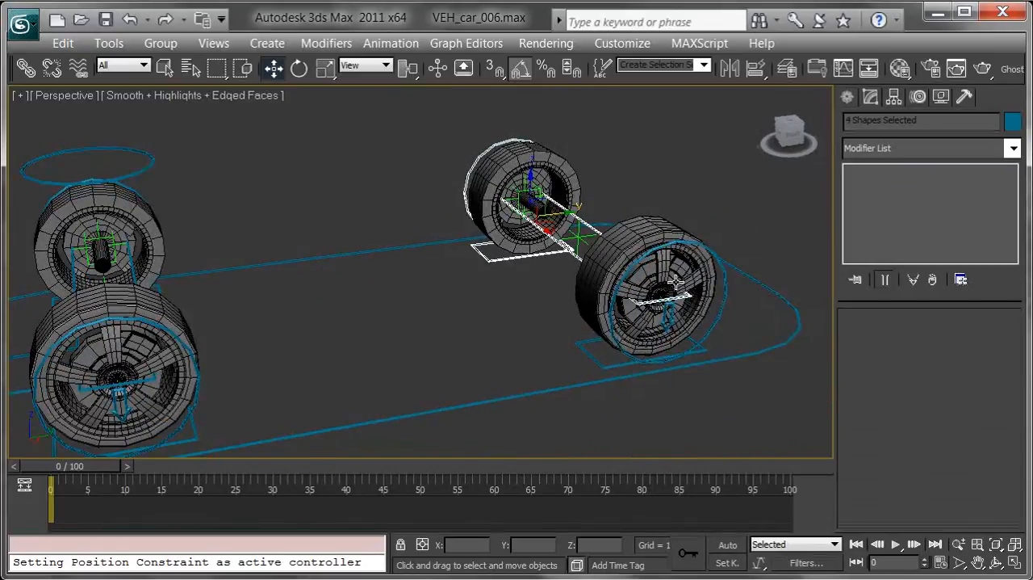
ctrl+click(712, 247)
ctrl+click(664, 321)
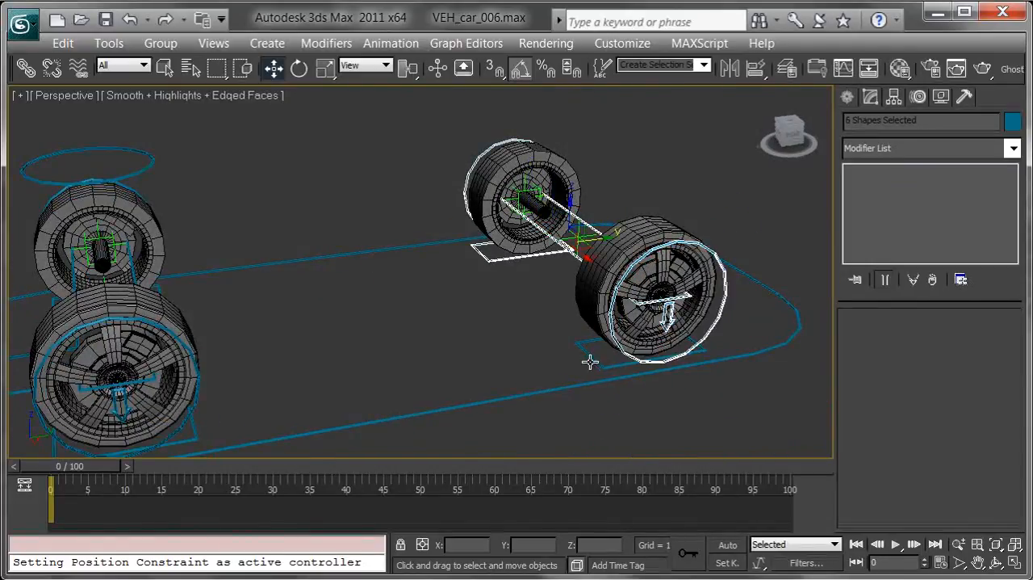
ctrl+click(590, 350)
alt+middle_drag(392, 388, 479, 351)
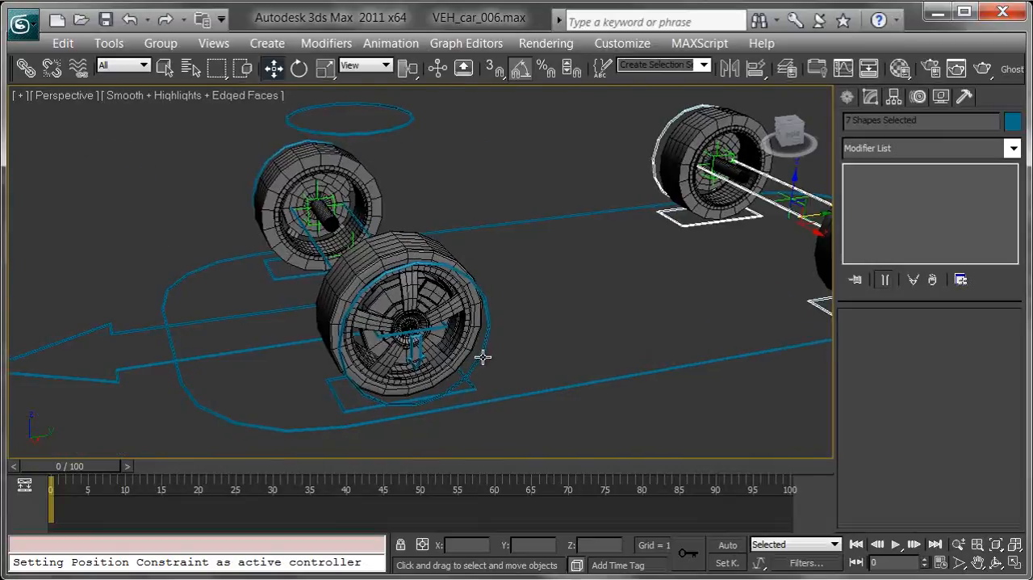
Add the front axle rectangle and both front wheels' rotation circles, tyre arrows and ground rectangles to the selection
ctrl+click(415, 326)
ctrl+click(418, 347)
ctrl+click(477, 353)
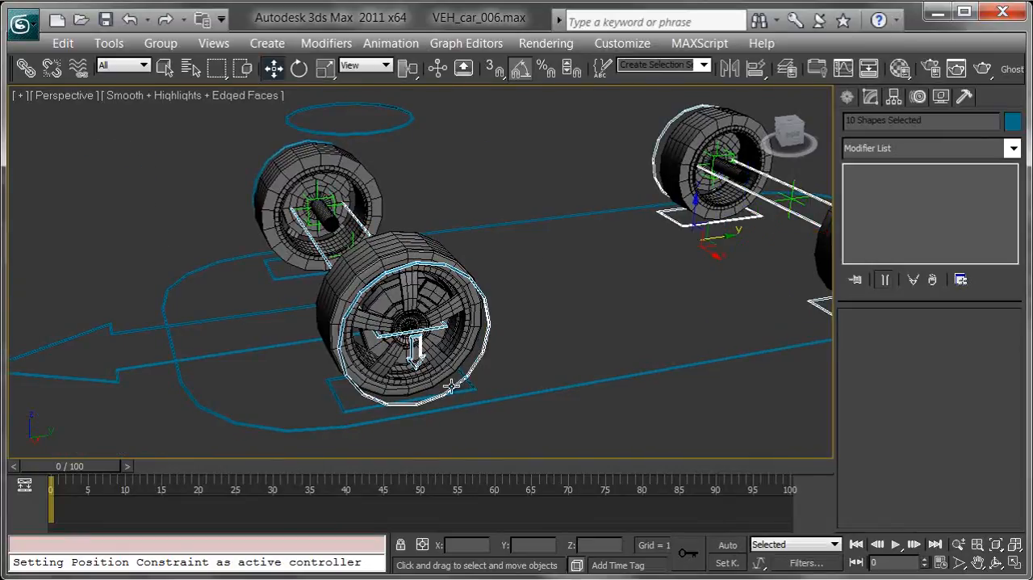
ctrl+click(339, 407)
alt+middle_drag(339, 407, 458, 383)
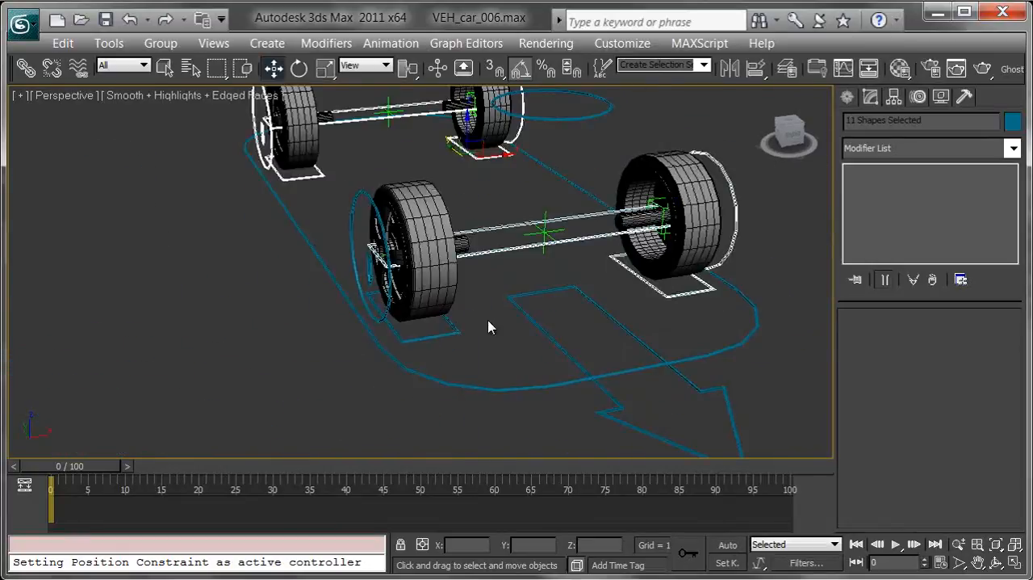
ctrl+click(355, 233)
ctrl+click(368, 270)
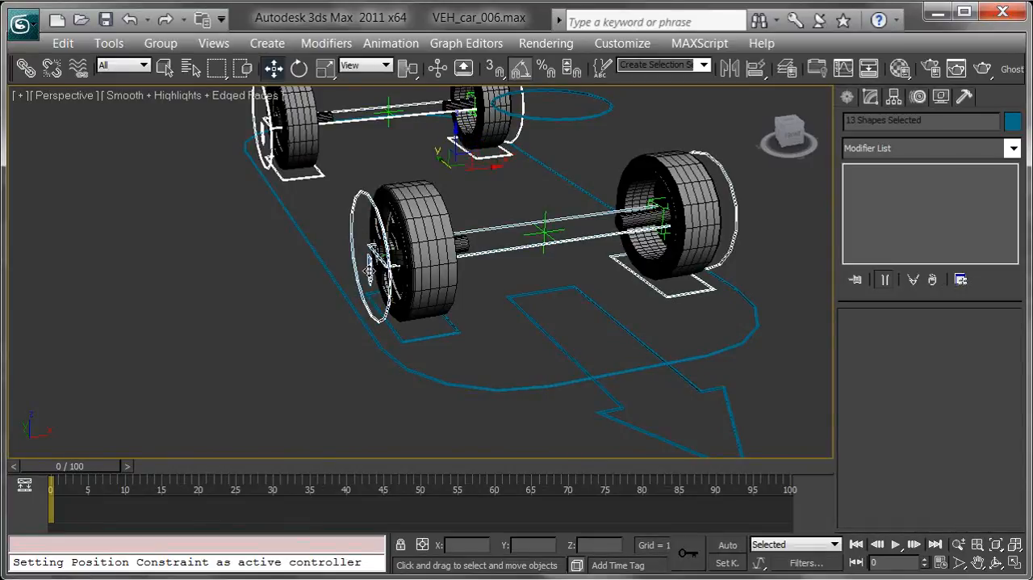
ctrl+click(452, 327)
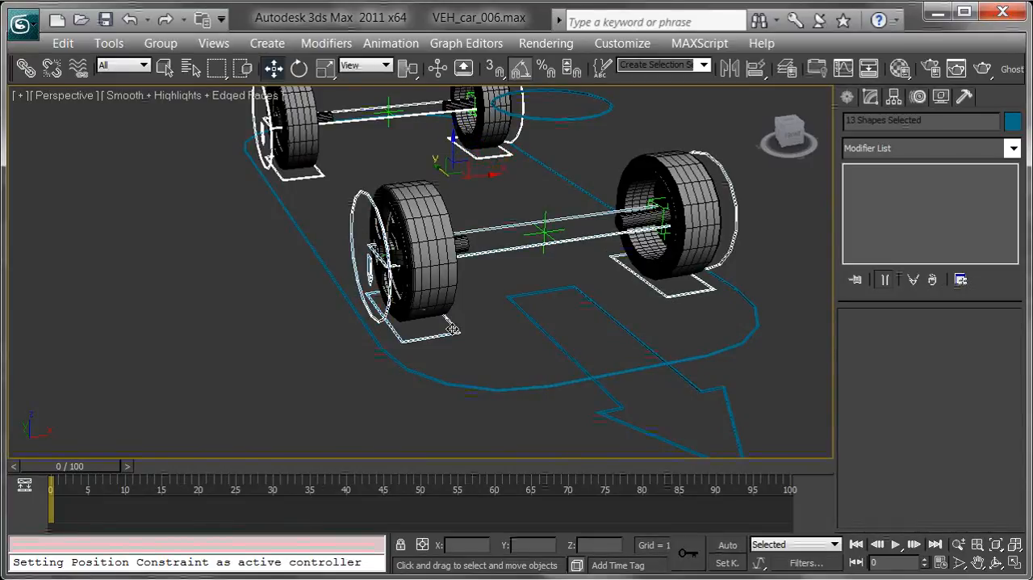
Link the selected wheel and axle controls to the car's main control with Select and Link
click(27, 69)
drag(349, 227, 299, 227)
mouse_move(352, 247)
middle_down()
mouse_move(321, 251)
mouse_move(334, 237)
middle_up()
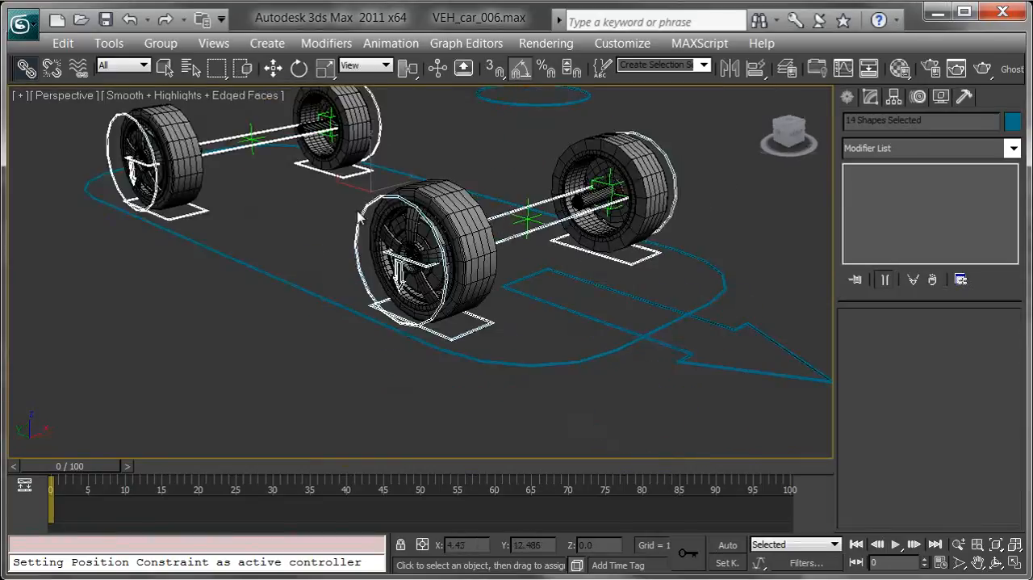
Unhide the car body geometry and clear the selection of wheel and axle controls
right_click(365, 207)
click(424, 107)
middle_drag(415, 157, 378, 340)
click(654, 220)
alt+middle_drag(638, 228, 589, 245)
scroll(556, 274, down, 3)
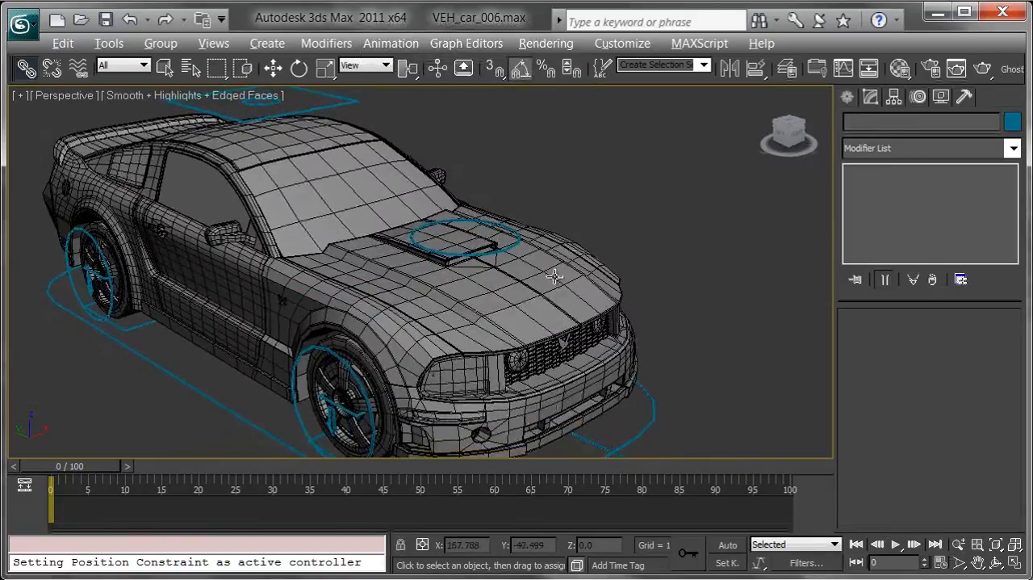
alt+middle_drag(493, 339, 505, 371)
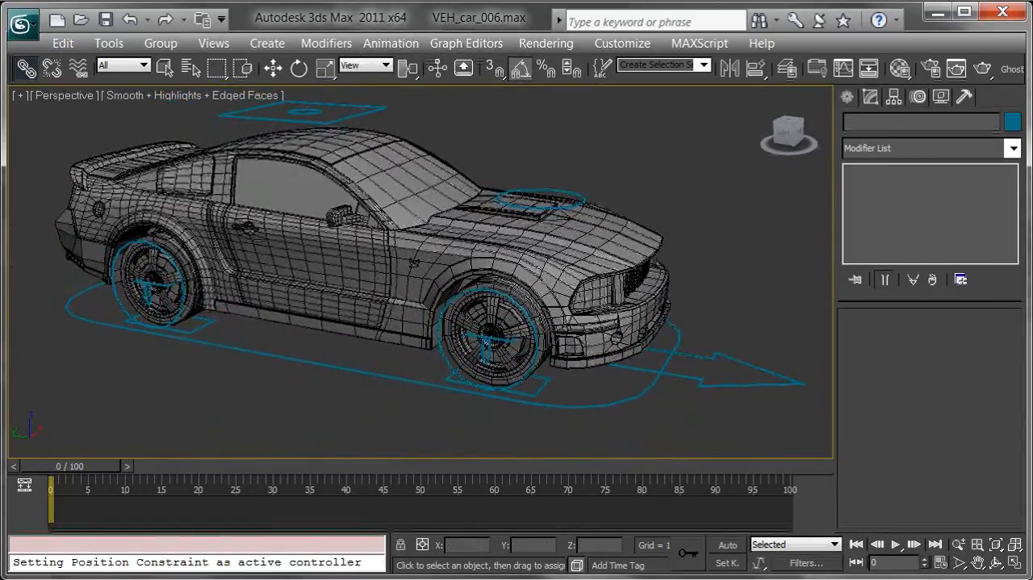
Examine the rig's hierarchy in the Schematic View, checking the control links and the two unparented point helpers
click(96, 578)
middle_drag(659, 227, 620, 246)
middle_drag(577, 221, 559, 215)
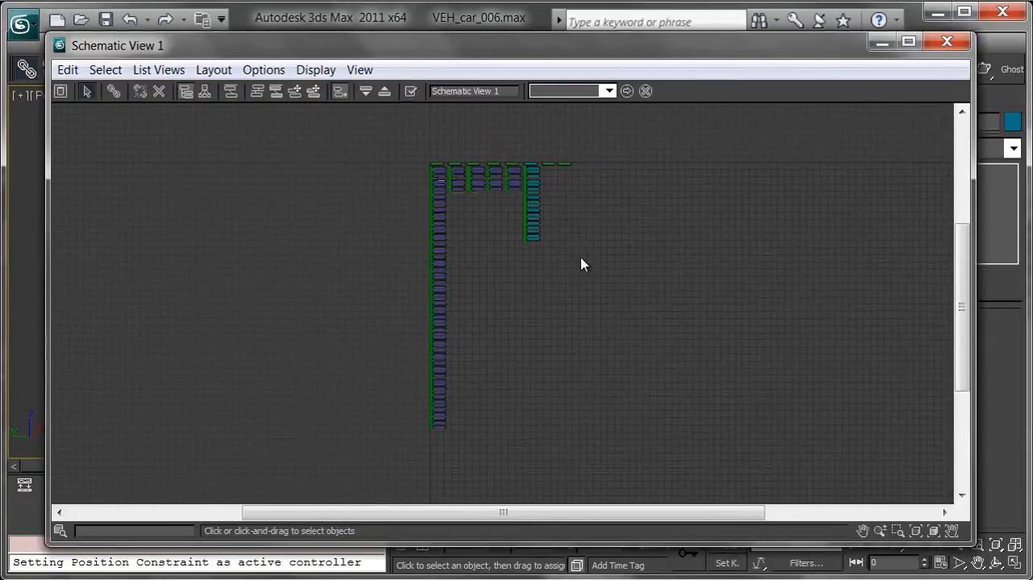
scroll(589, 205, up, 5)
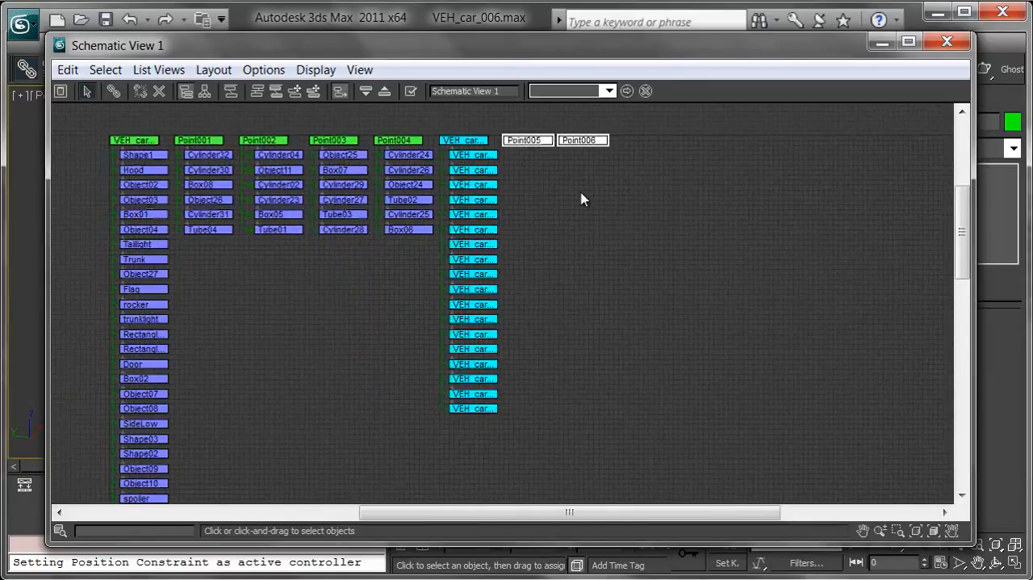
scroll(609, 176, down, 5)
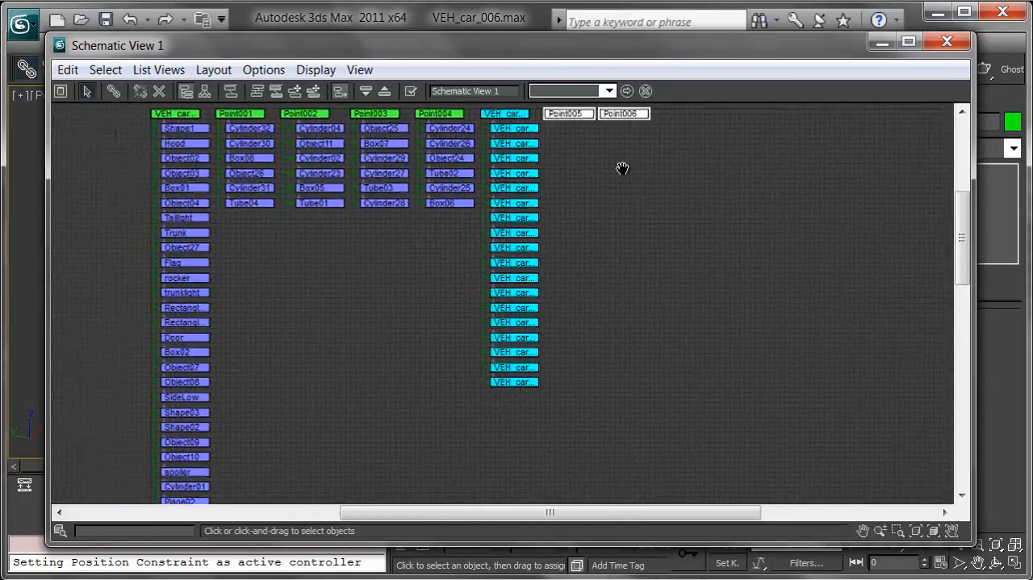
middle_drag(675, 264, 611, 210)
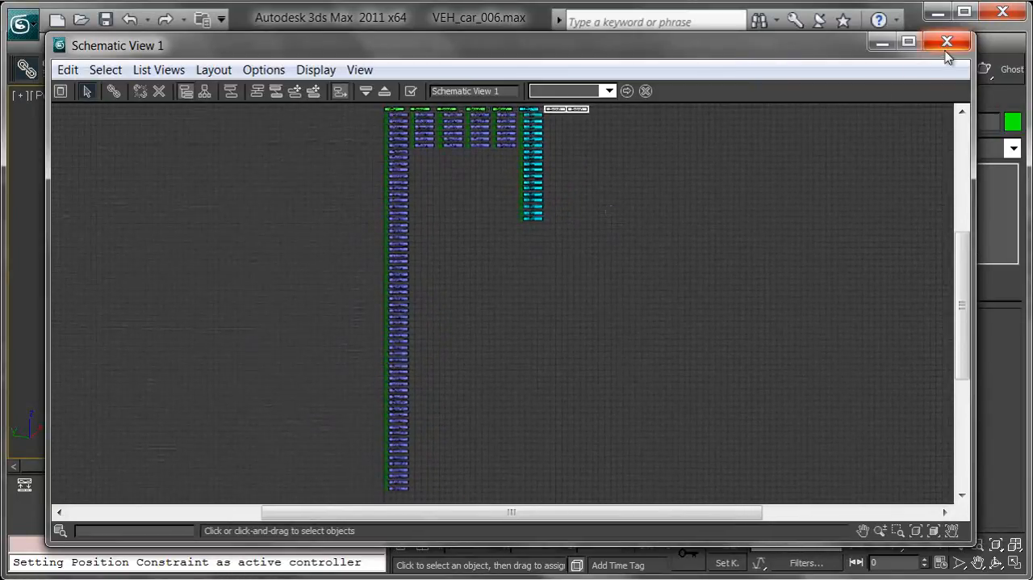